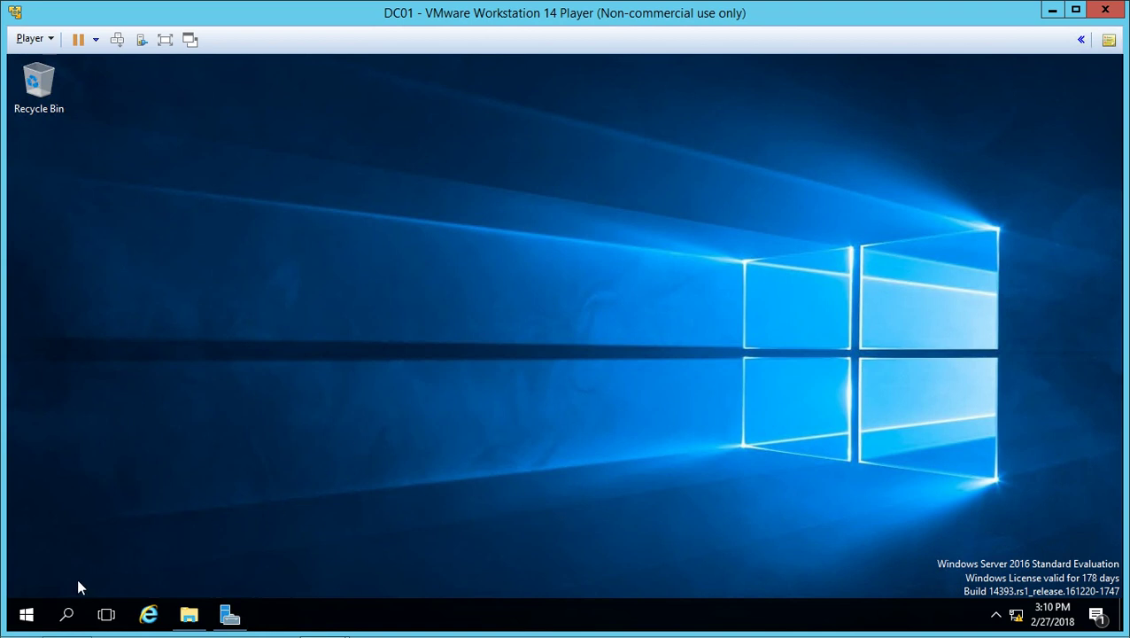
Start Add a printer from Control Panel's Devices and Printers, choosing to find it by other options.
{"action": "right_click", "coordinate": [27, 614]}
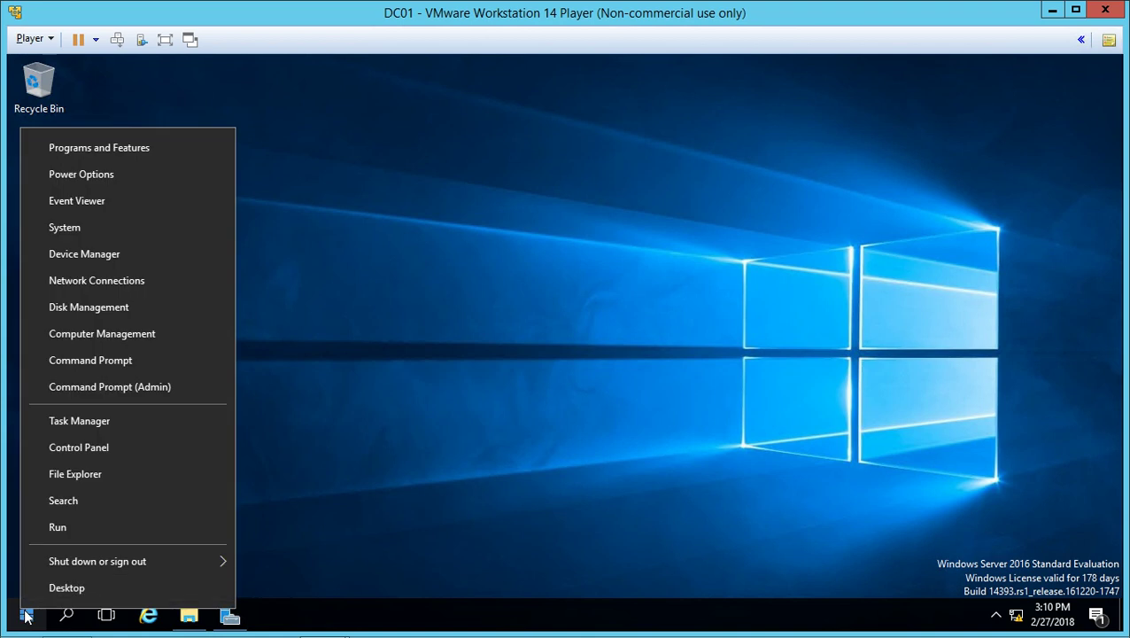
{"action": "left_click", "coordinate": [110, 457]}
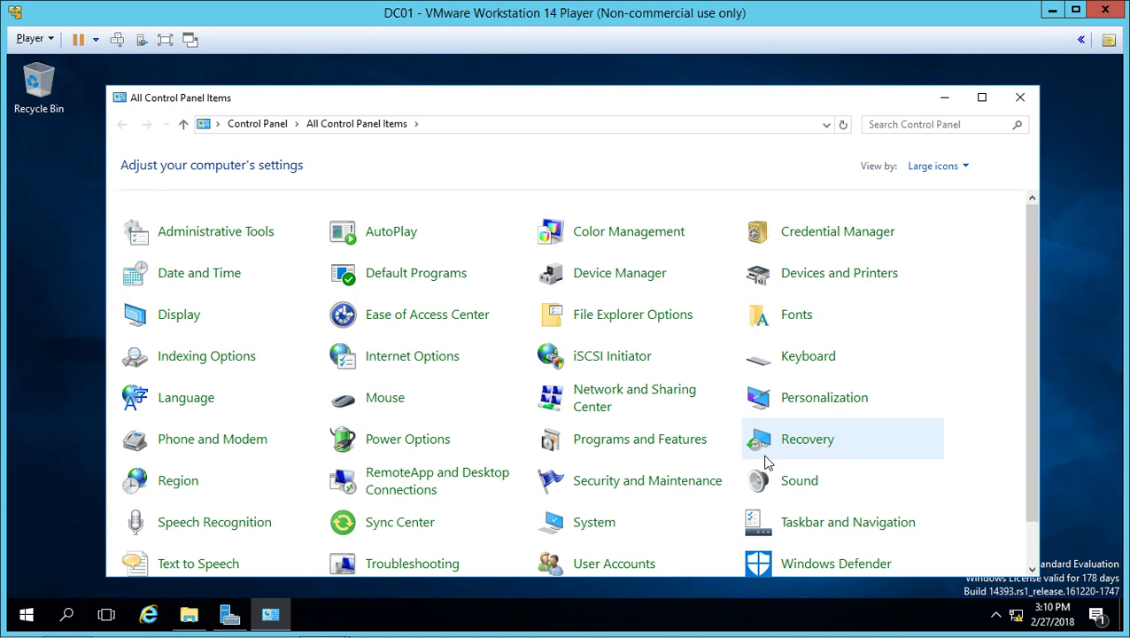
{"action": "left_click", "coordinate": [813, 274]}
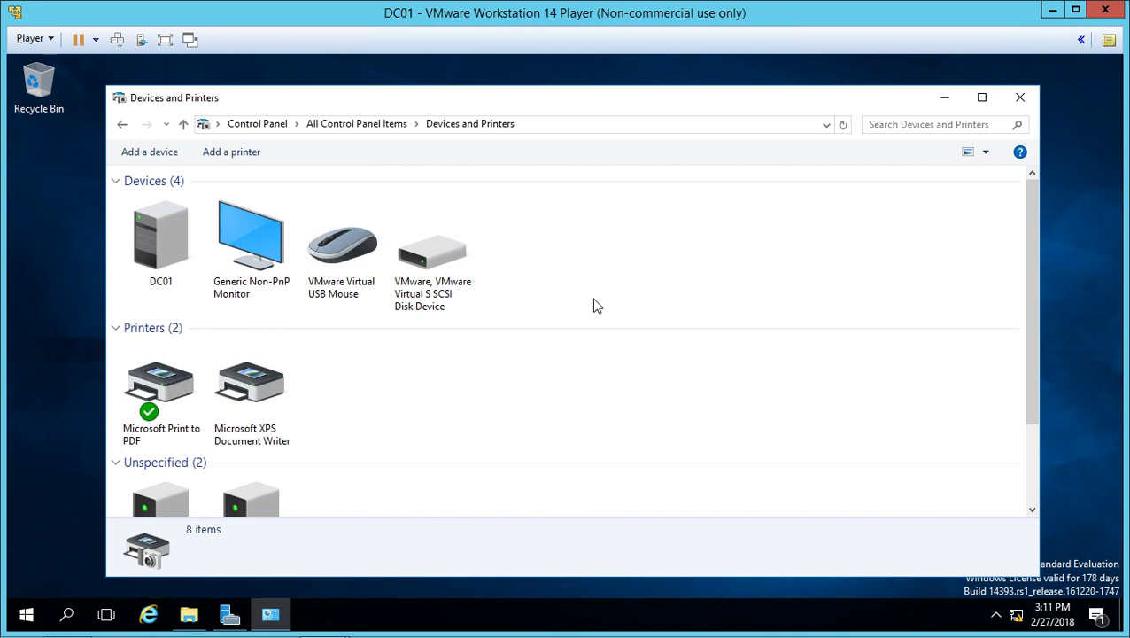
{"action": "left_click", "coordinate": [232, 152]}
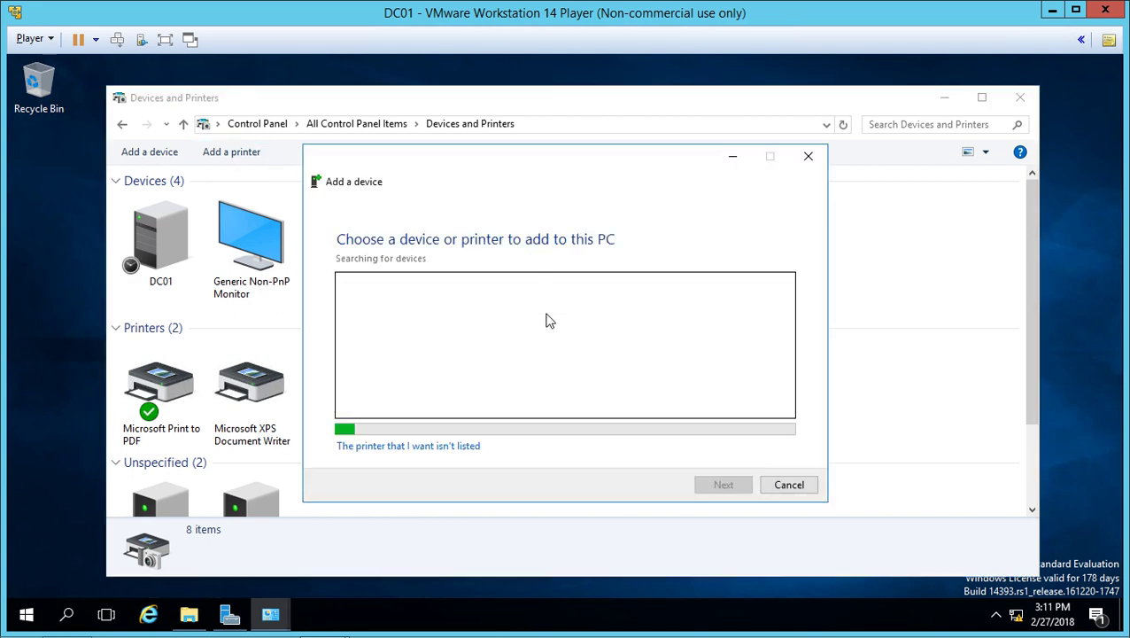
{"action": "left_click", "coordinate": [466, 447]}
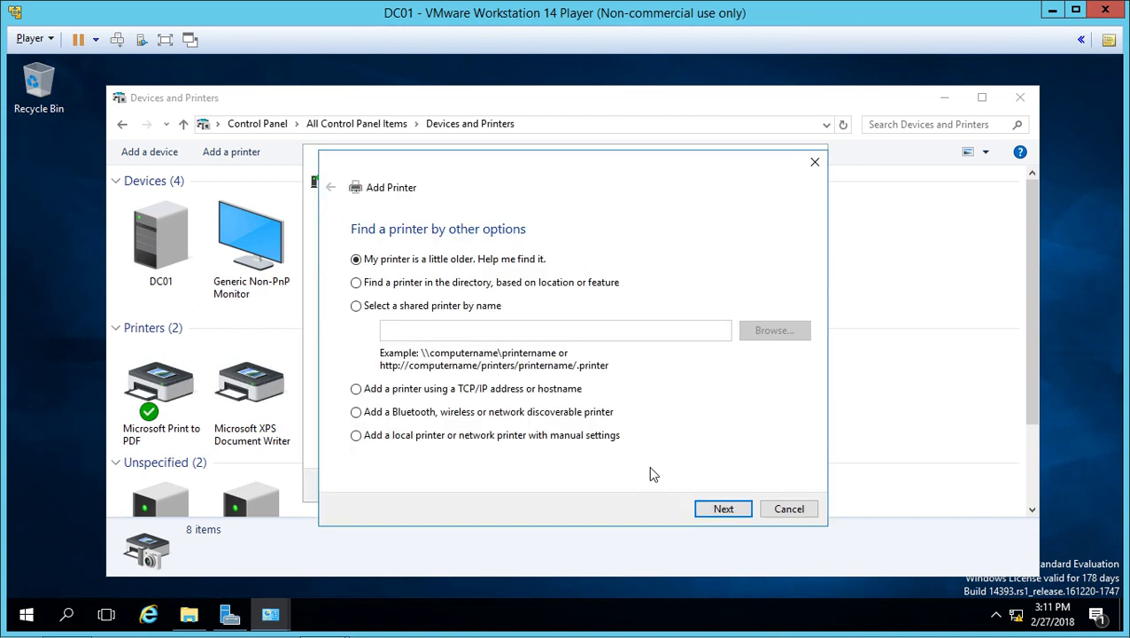
Add the printer by TCP/IP address 192.168.20.222 with 'Query the printer' unchecked.
{"action": "left_click", "coordinate": [356, 390]}
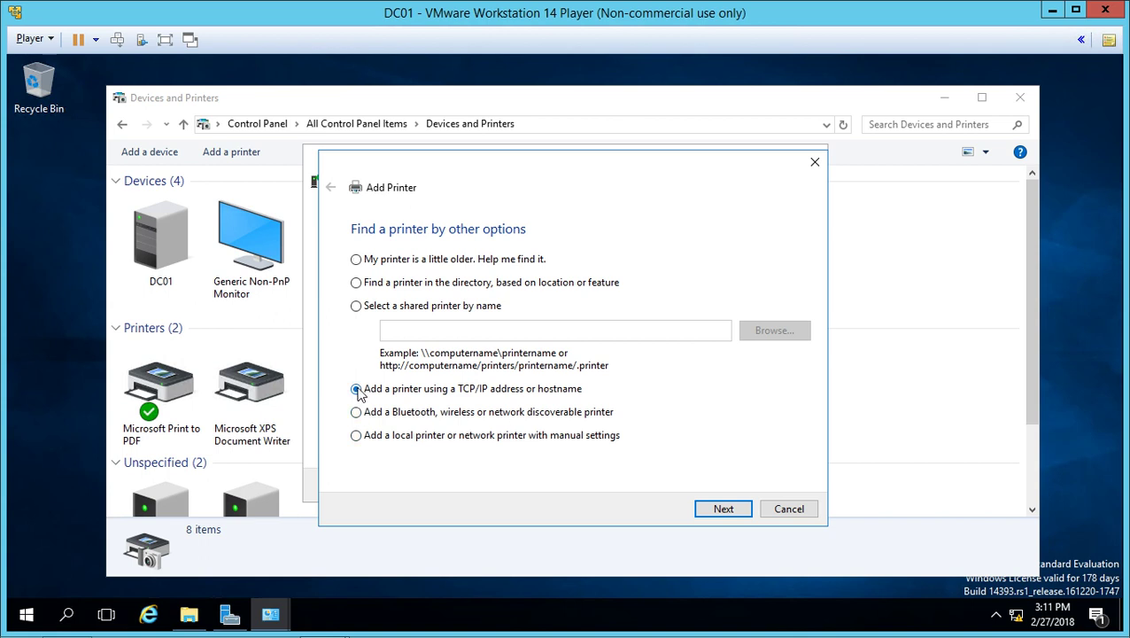
{"action": "left_click", "coordinate": [724, 509]}
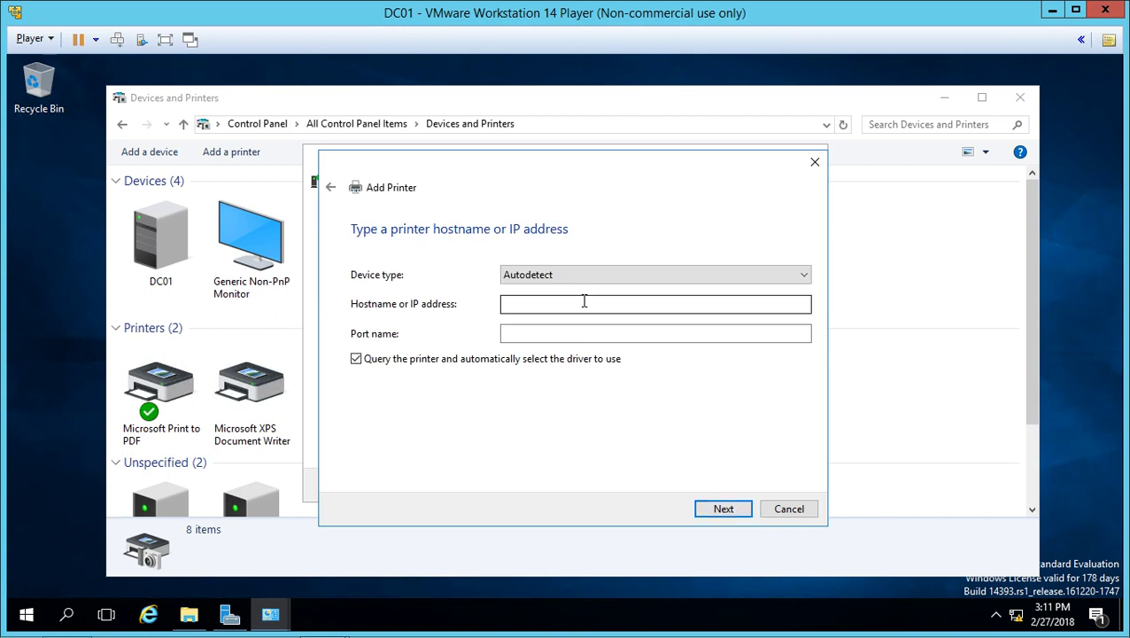
{"action": "left_click", "coordinate": [356, 360]}
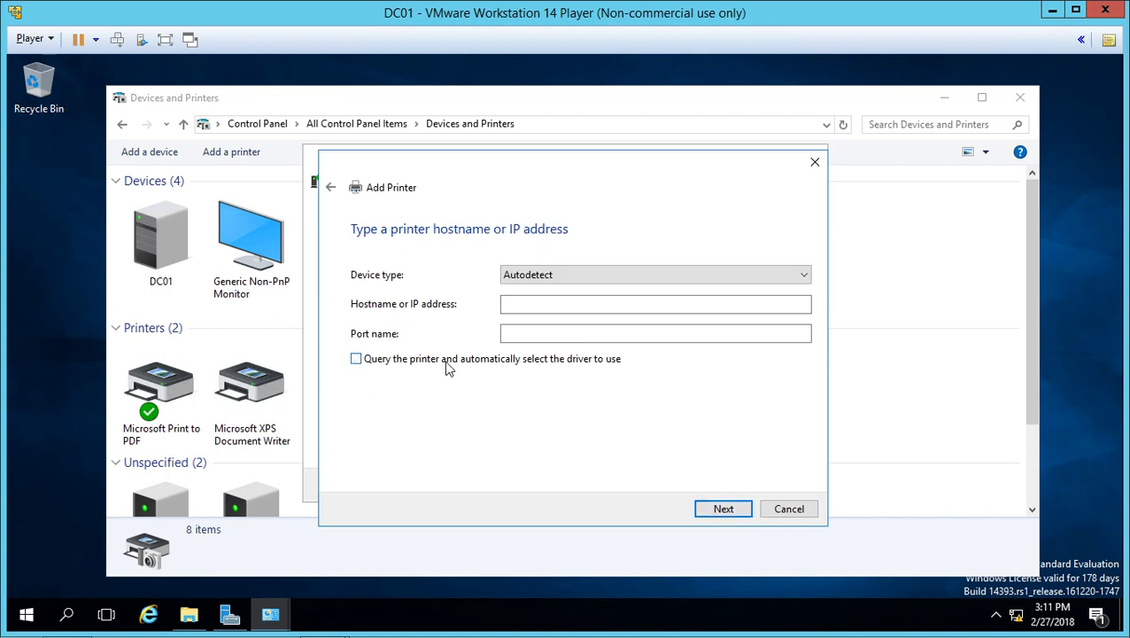
{"action": "left_click", "coordinate": [594, 309]}
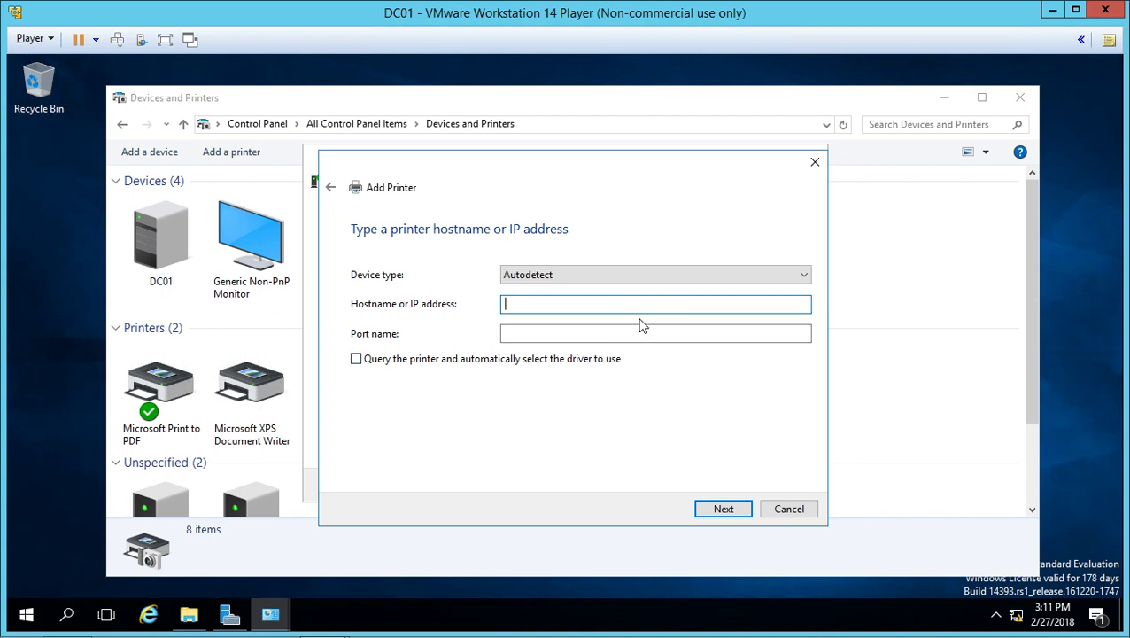
{"action": "type", "text": "192.168.20.222"}
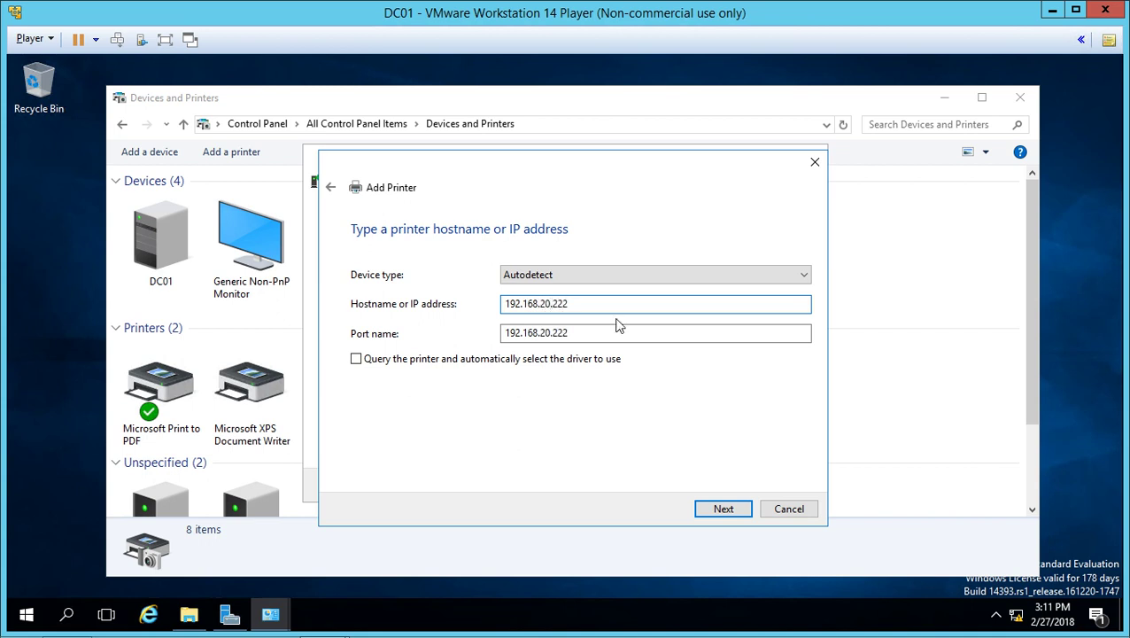
{"action": "left_click", "coordinate": [719, 510]}
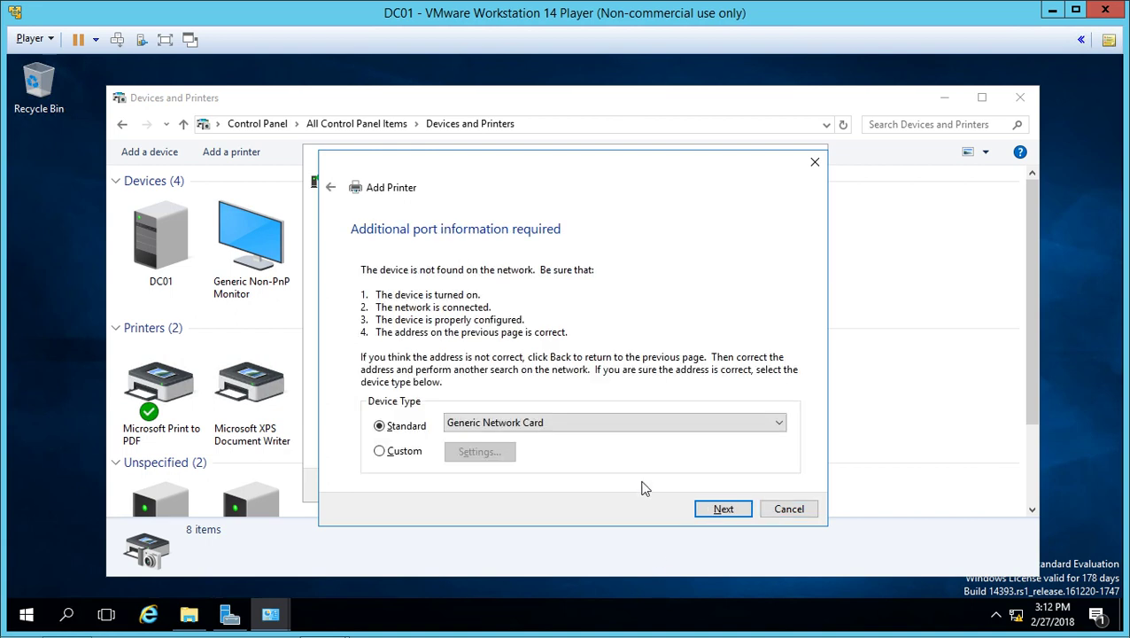
Keep Generic Network Card as the device type.
{"action": "left_click", "coordinate": [687, 424]}
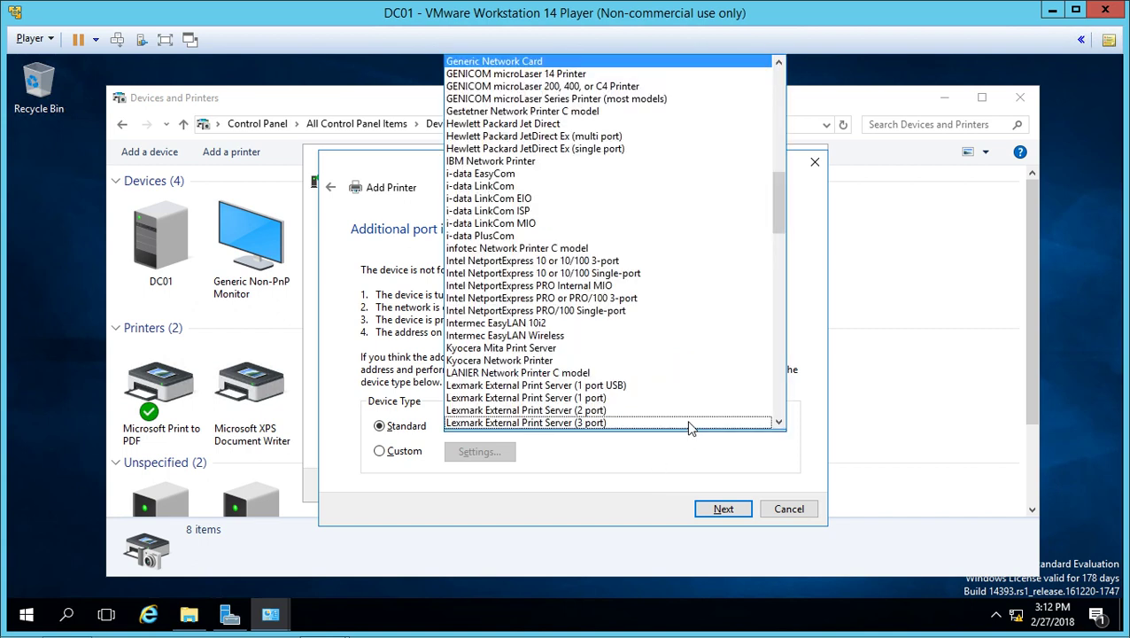
{"action": "left_click", "coordinate": [691, 463]}
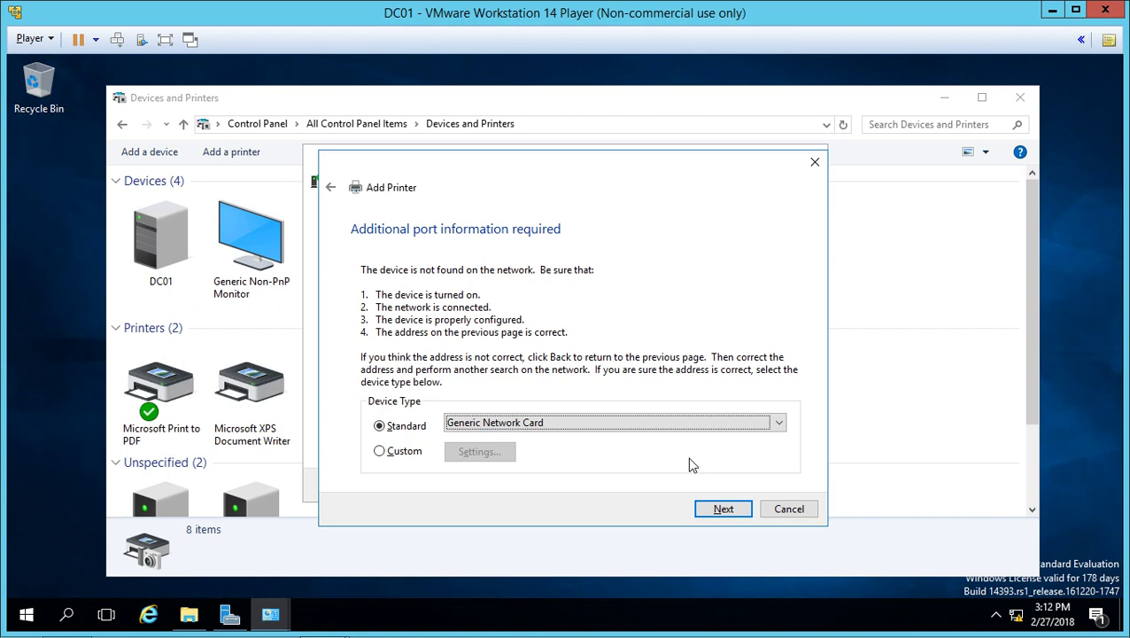
{"action": "left_click", "coordinate": [722, 509]}
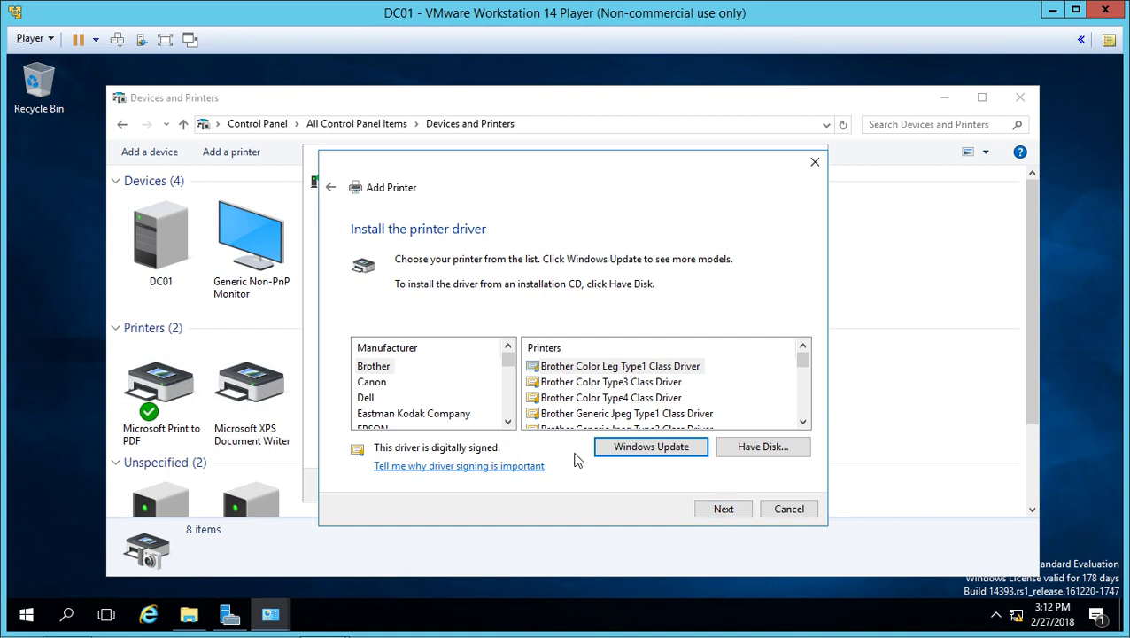
Choose the Generic / Text Only driver under manufacturer Generic.
{"action": "left_click", "coordinate": [747, 448]}
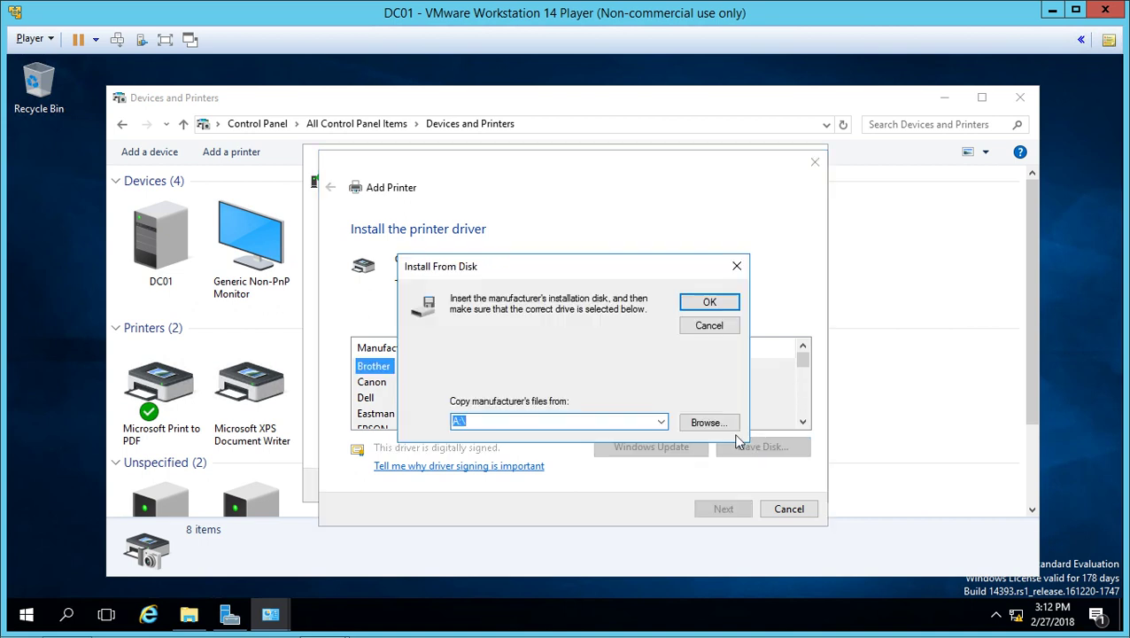
{"action": "left_click", "coordinate": [709, 327]}
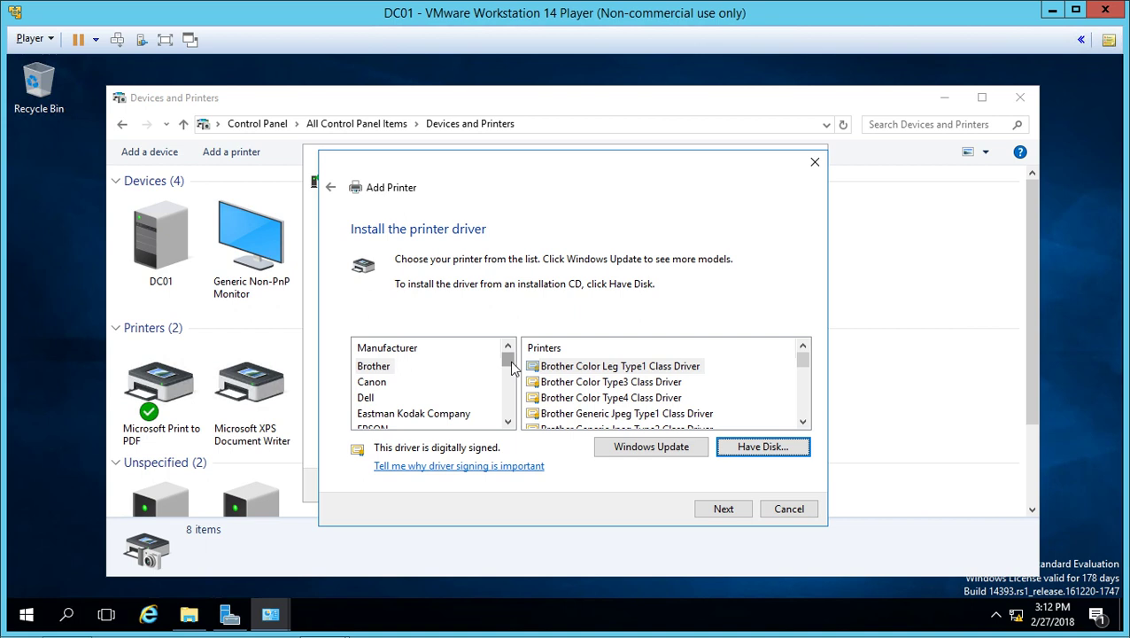
{"action": "left_click_drag", "start_coordinate": [506, 361], "coordinate": [506, 373]}
{"action": "left_click", "coordinate": [390, 368]}
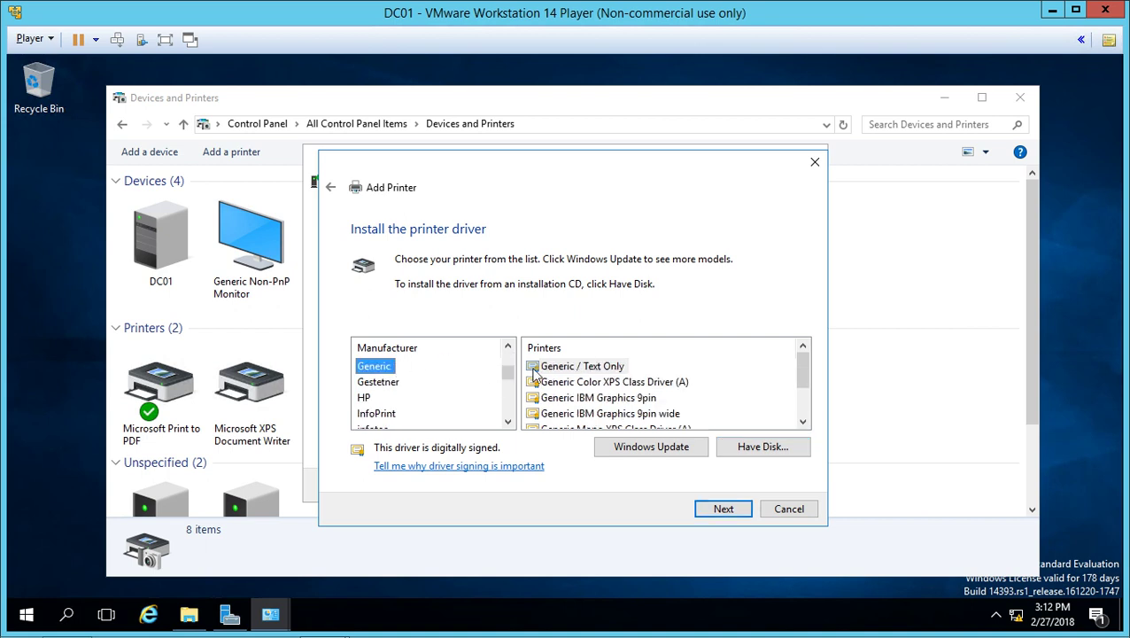
{"action": "left_click", "coordinate": [584, 366]}
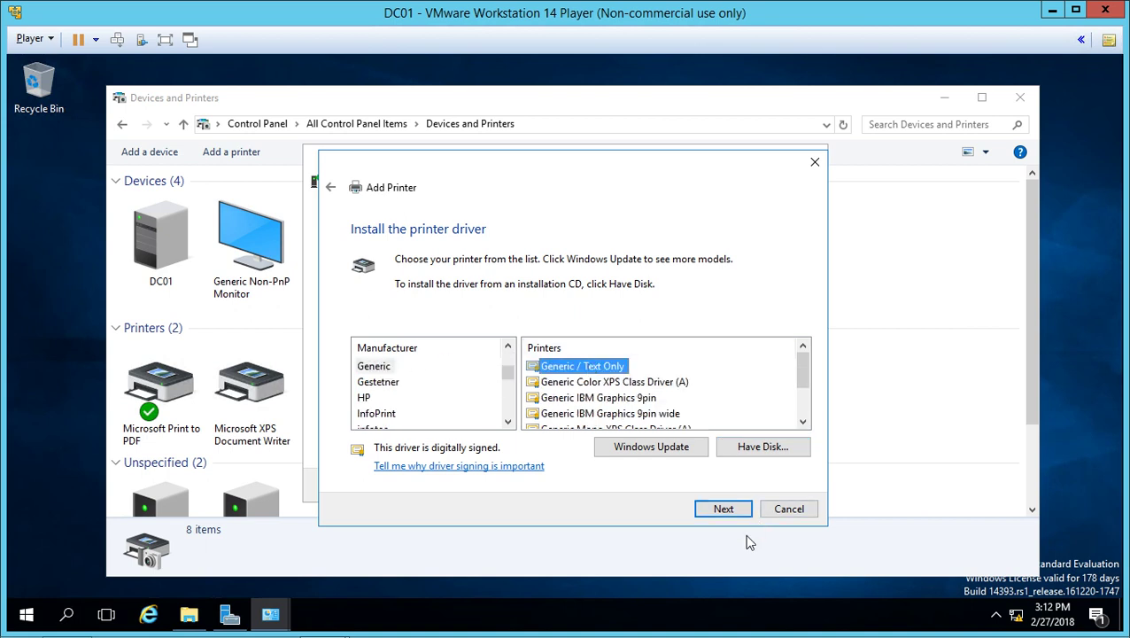
{"action": "left_click", "coordinate": [735, 510]}
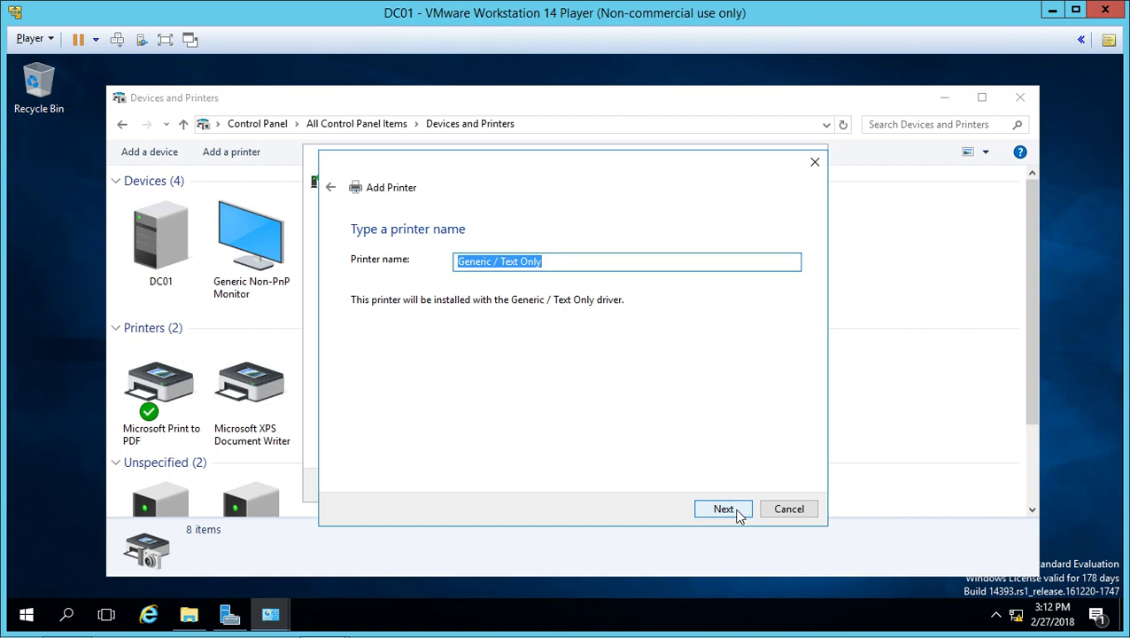
Accept the Generic / Text Only name and keep 'Share this printer' selected to install it.
{"action": "left_click", "coordinate": [724, 510]}
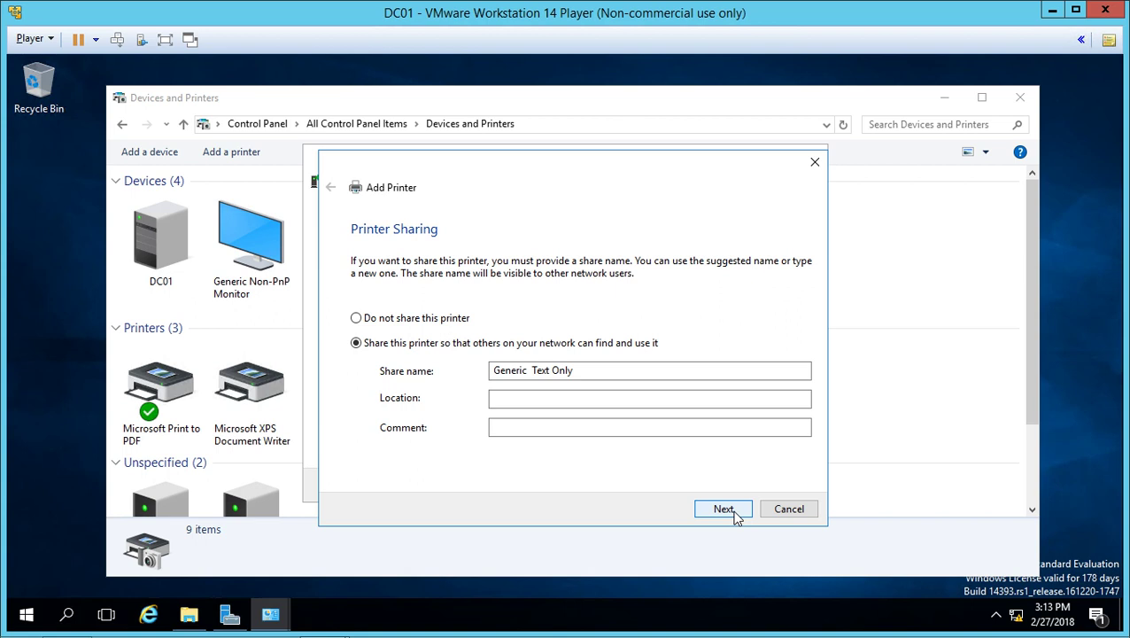
{"action": "left_click", "coordinate": [724, 509]}
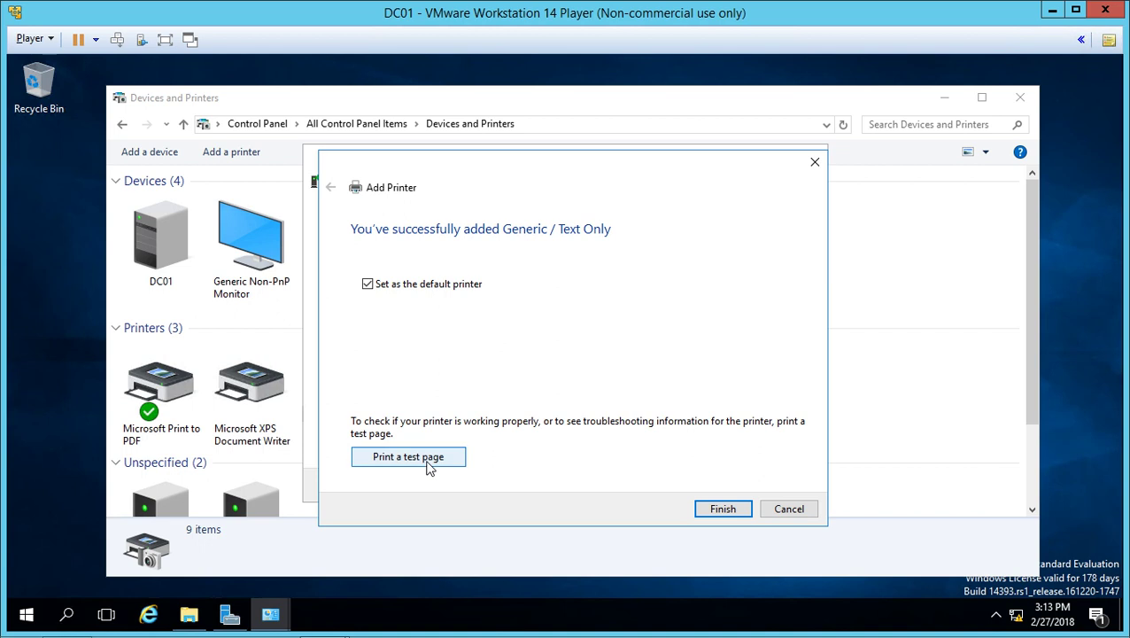
Finish the wizard, then enable 'List in the directory' on the printer's Sharing tab and apply.
{"action": "left_click", "coordinate": [725, 509]}
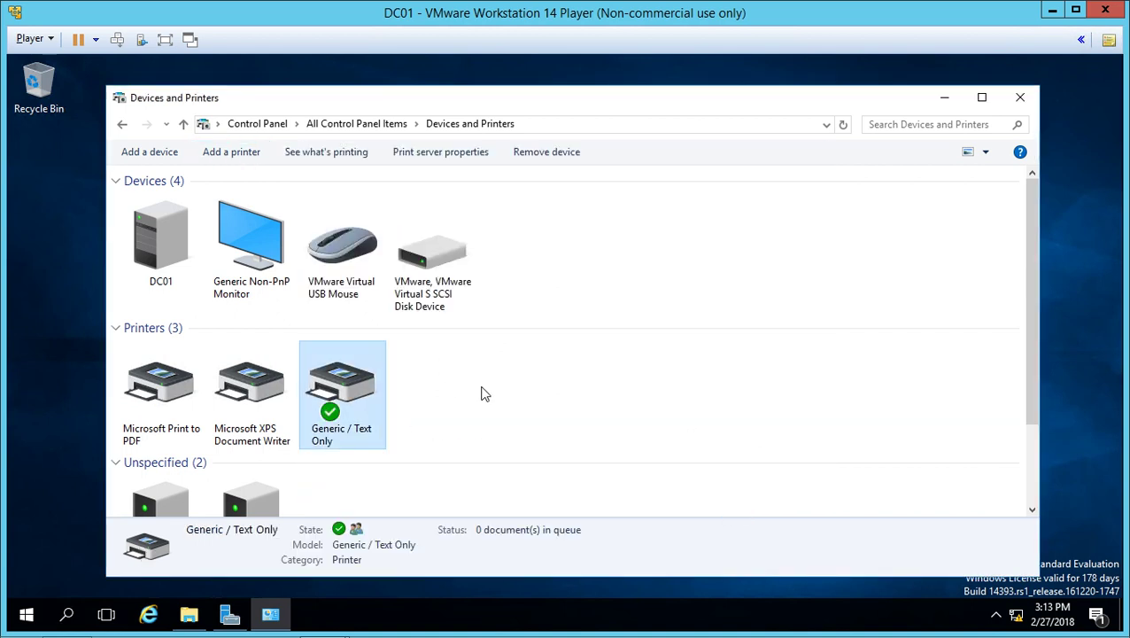
{"action": "right_click", "coordinate": [364, 374]}
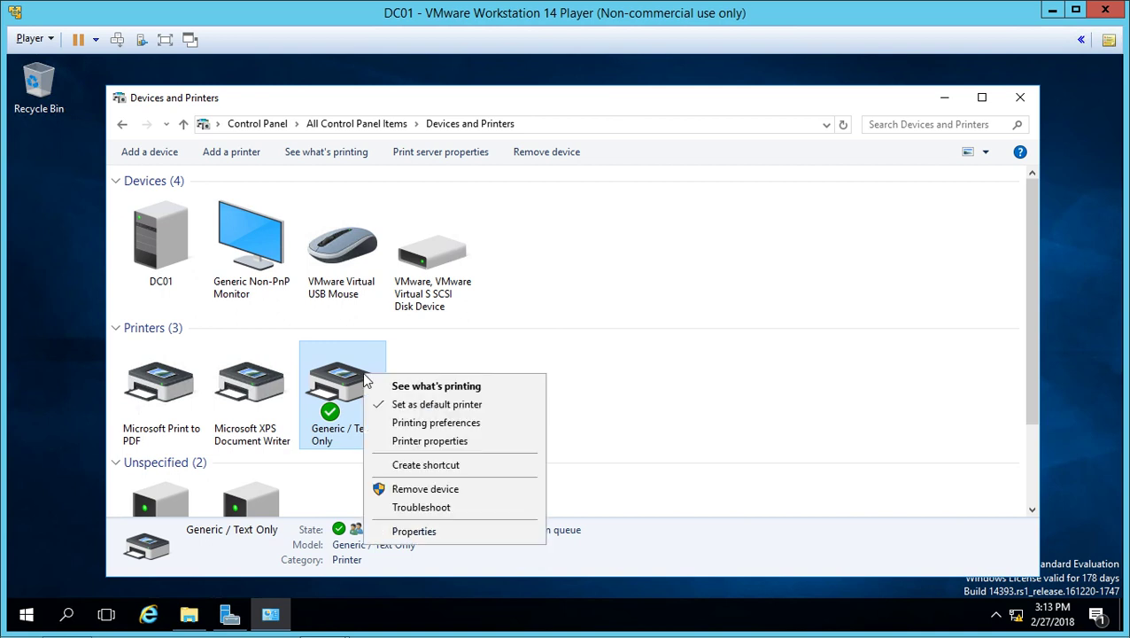
{"action": "left_click", "coordinate": [438, 440]}
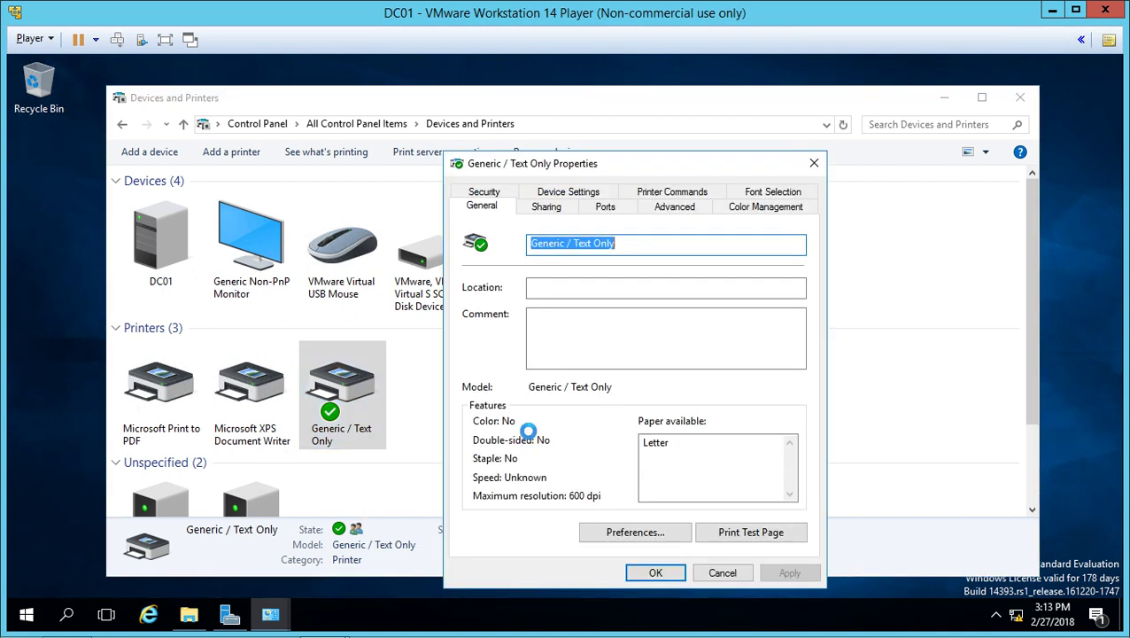
{"action": "left_click", "coordinate": [558, 209]}
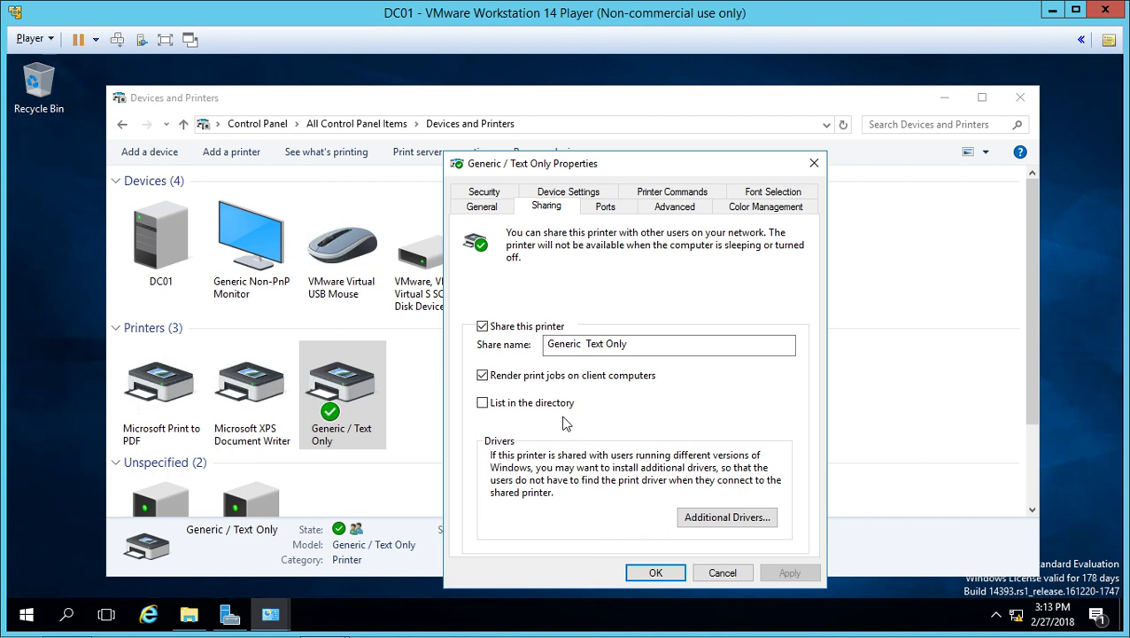
{"action": "left_click", "coordinate": [484, 405]}
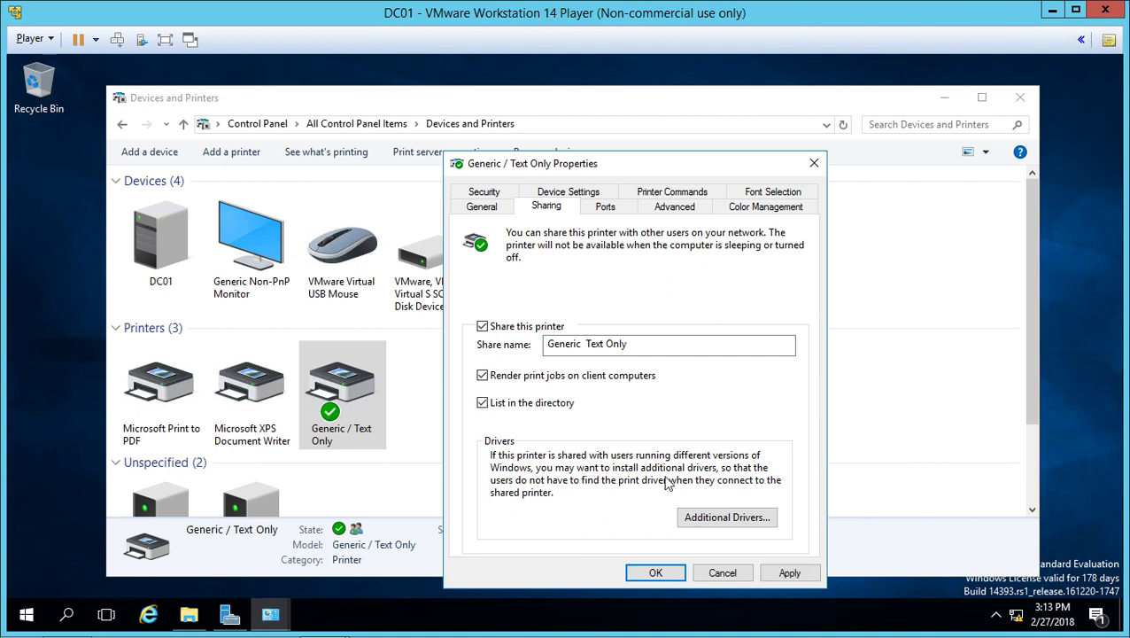
{"action": "left_click", "coordinate": [791, 573]}
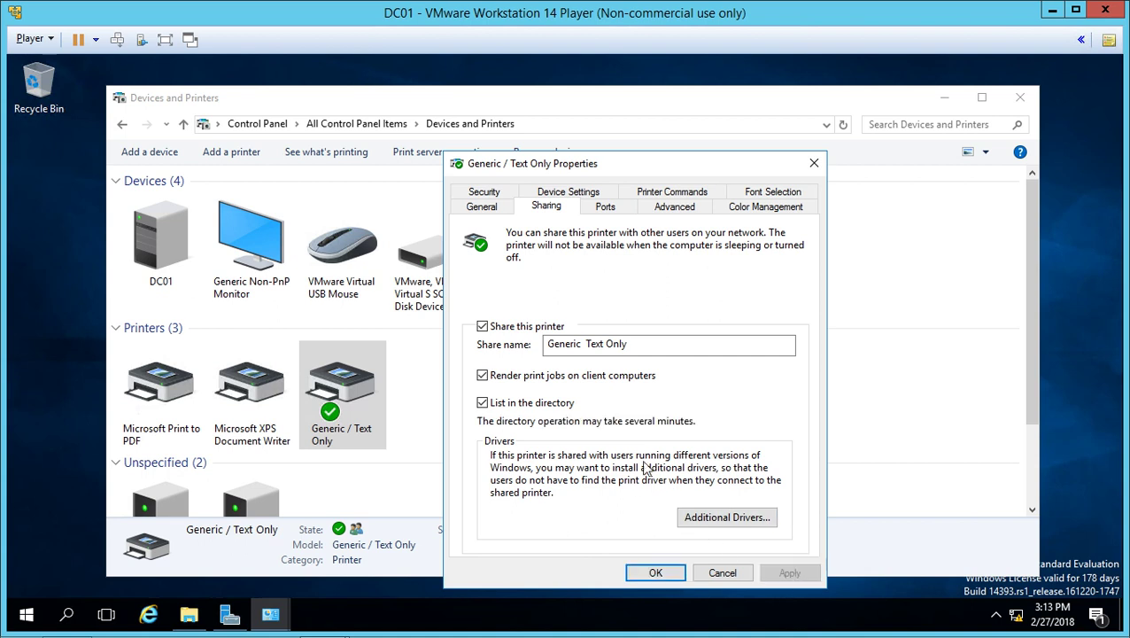
{"action": "key", "text": "Tab"}
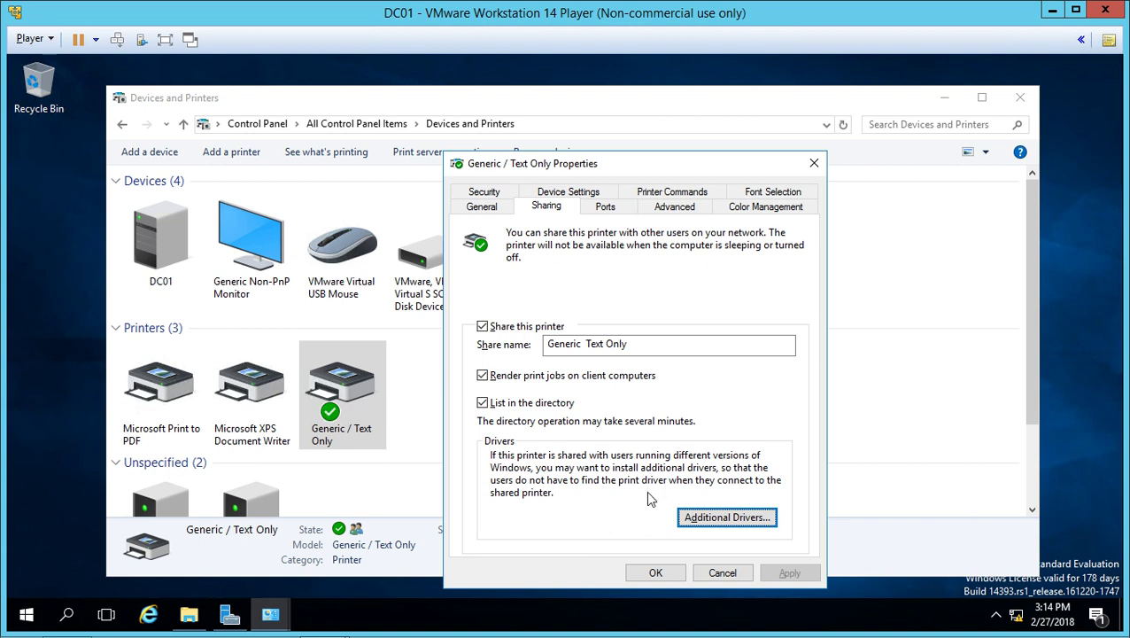
Leave Additional Drivers at x64 only by cancelling the x86 change, then close Properties with OK.
{"action": "left_click", "coordinate": [697, 518]}
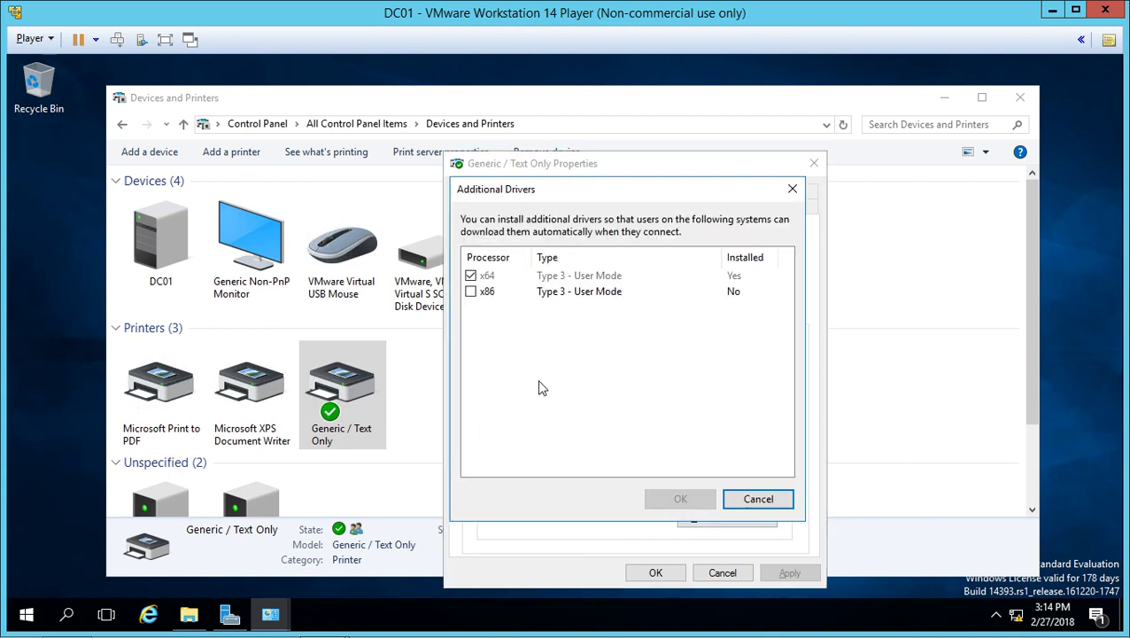
{"action": "left_click", "coordinate": [472, 294]}
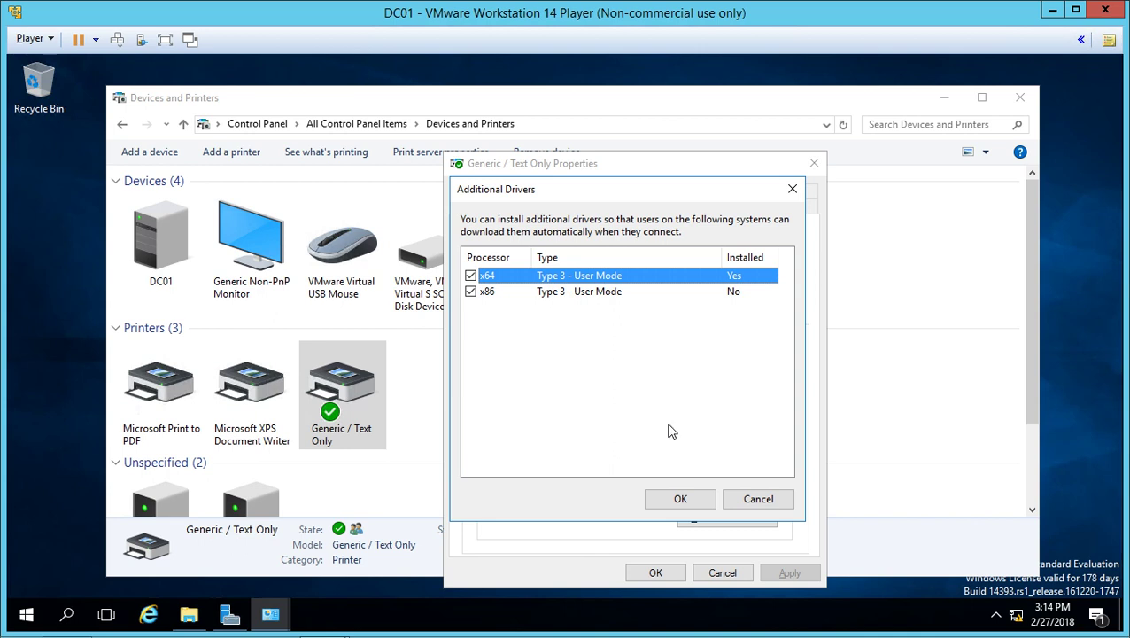
{"action": "left_click", "coordinate": [471, 291]}
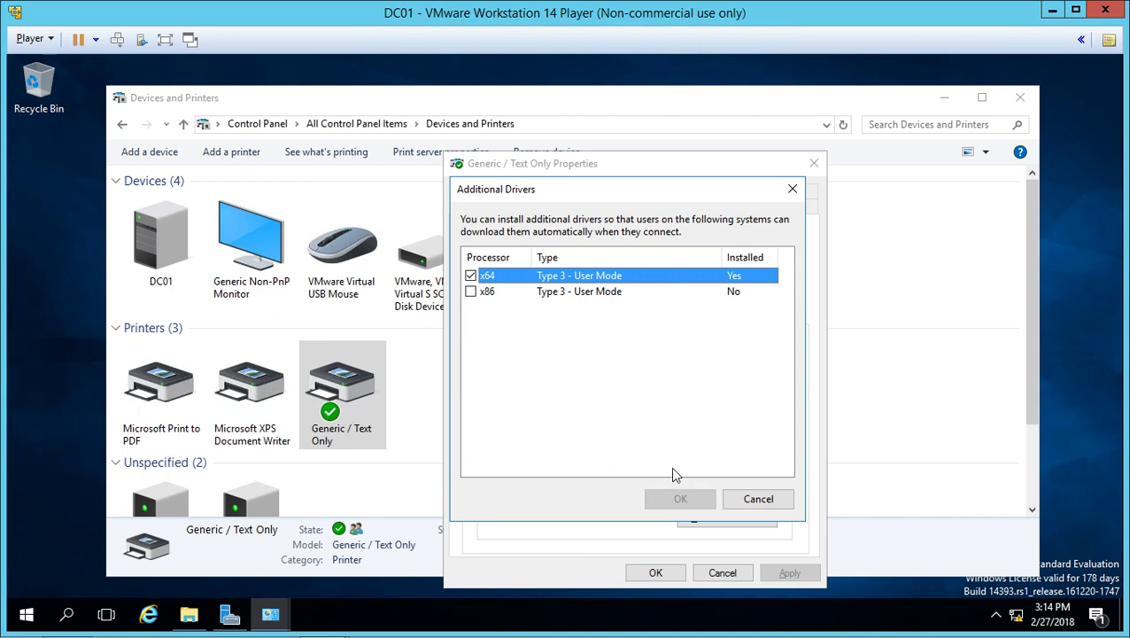
{"action": "left_click", "coordinate": [758, 498]}
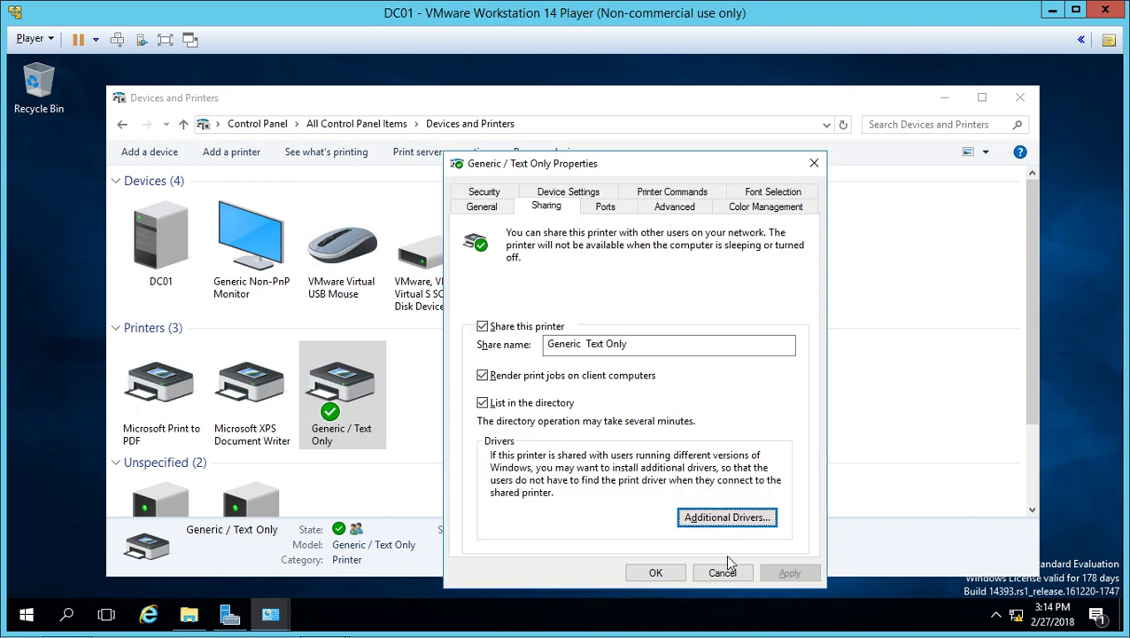
{"action": "left_click", "coordinate": [656, 573]}
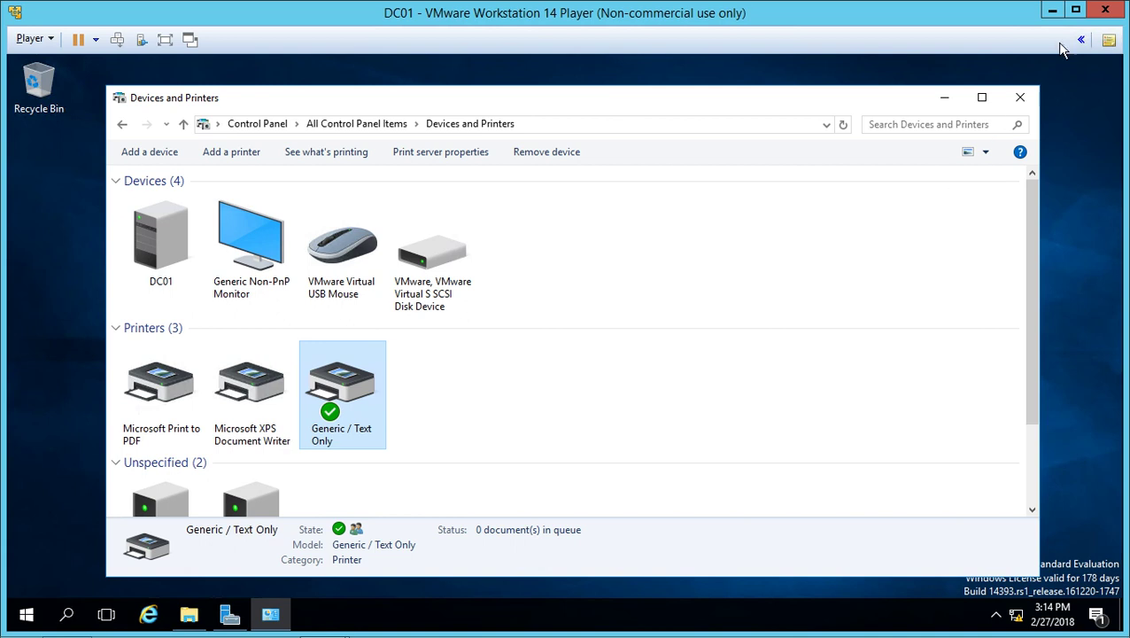
Minimize the DC01 VM and sign in to the Client VM with the domain administrator password.
{"action": "left_click", "coordinate": [1053, 10]}
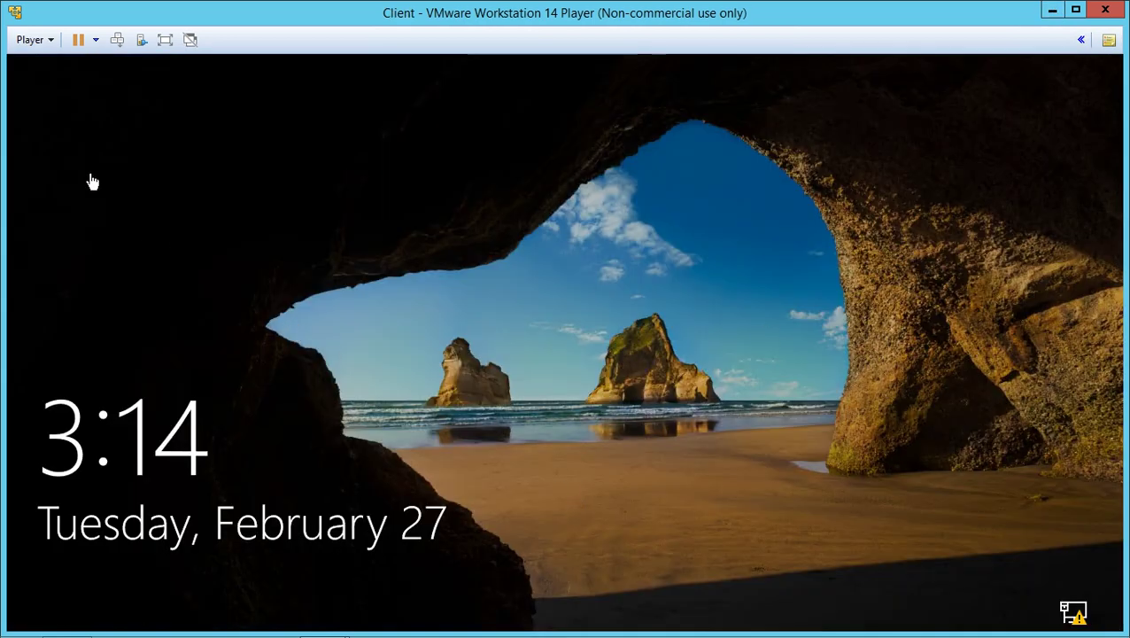
{"action": "left_click", "coordinate": [118, 41]}
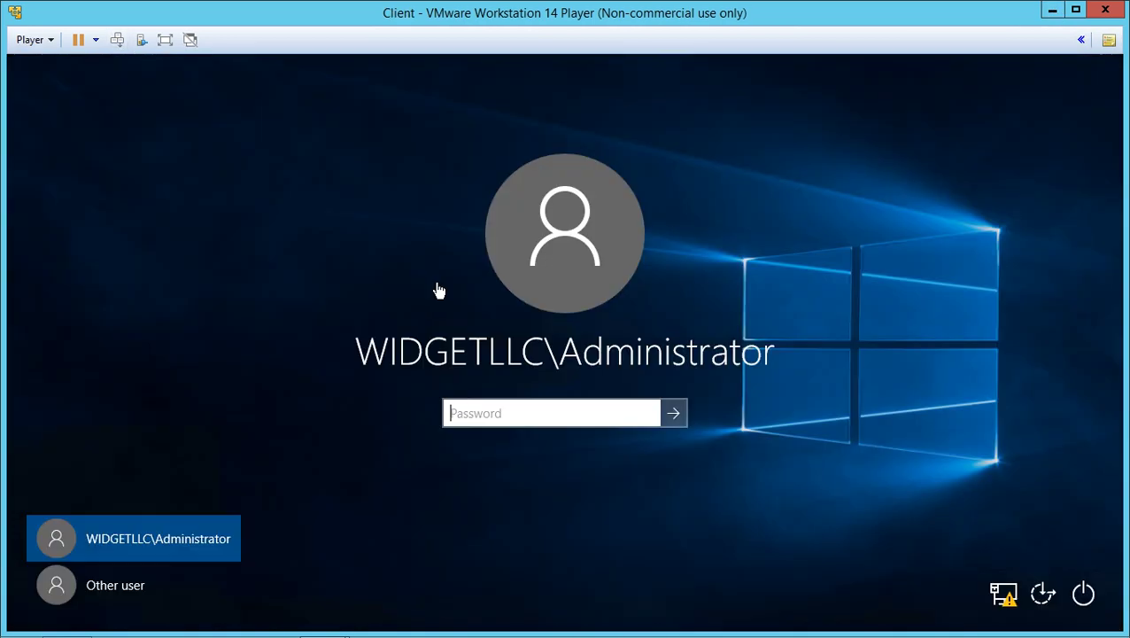
{"action": "left_click", "coordinate": [537, 416]}
{"action": "type", "text": "••••••"}
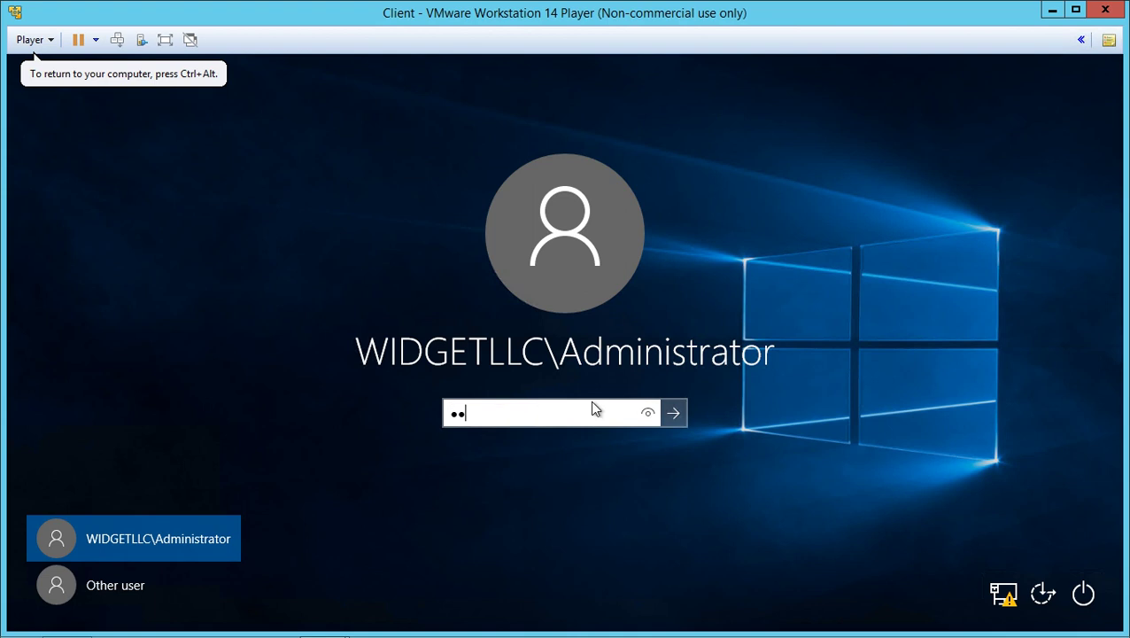
{"action": "type", "text": "••"}
{"action": "key", "text": "Return"}
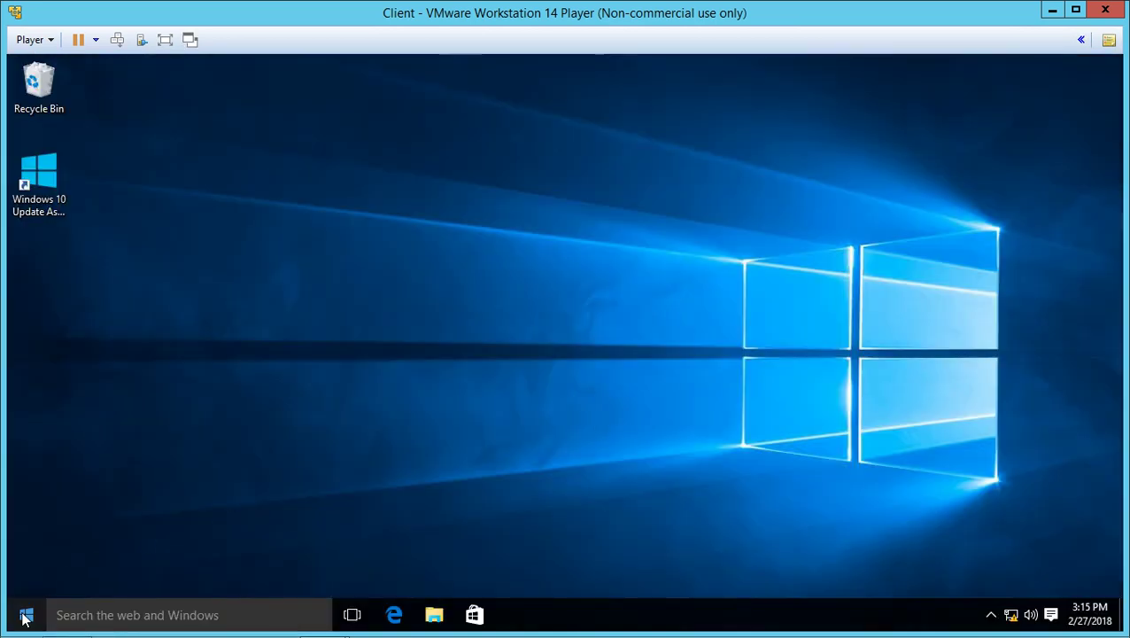
Open Windows Settings maximized and go to the Devices settings.
{"action": "left_click", "coordinate": [25, 617]}
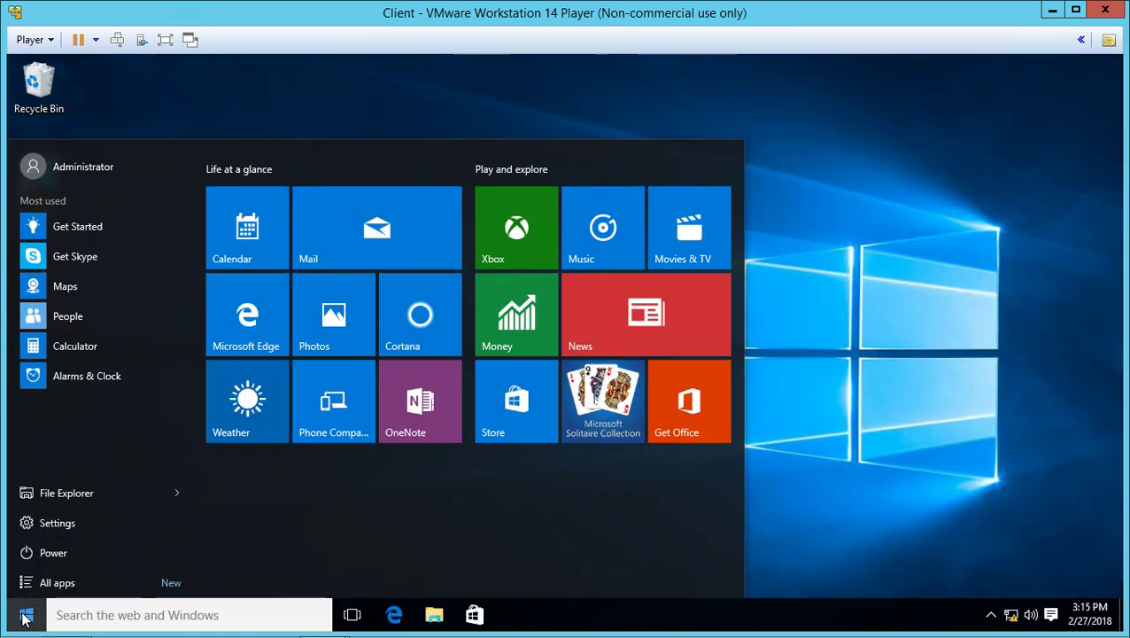
{"action": "left_click", "coordinate": [57, 521]}
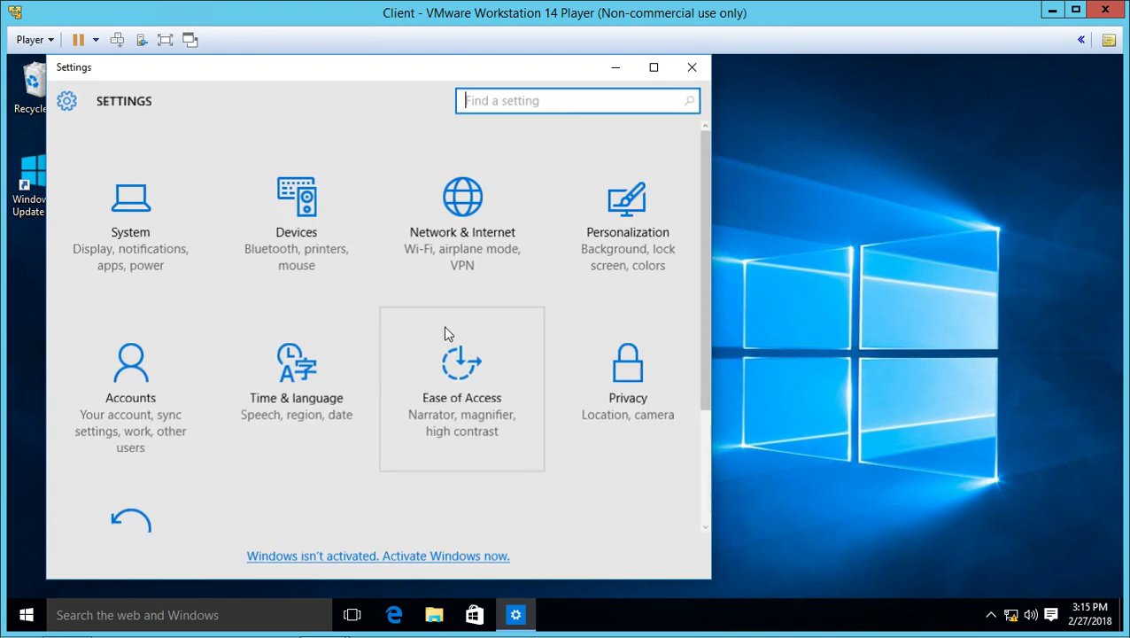
{"action": "left_click", "coordinate": [653, 67]}
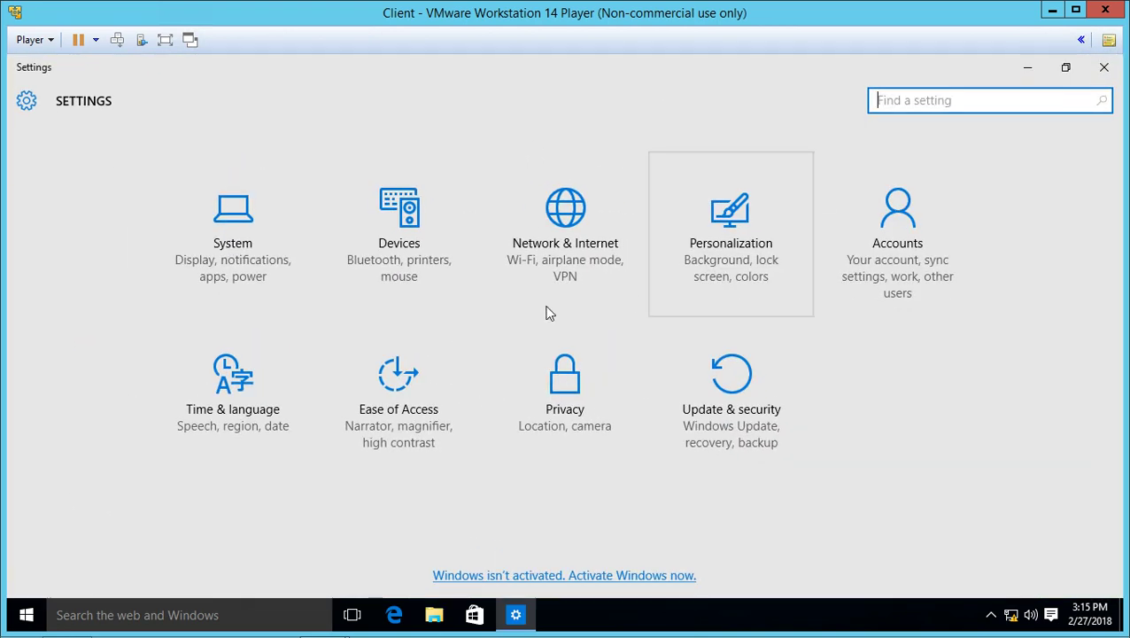
{"action": "left_click", "coordinate": [404, 222]}
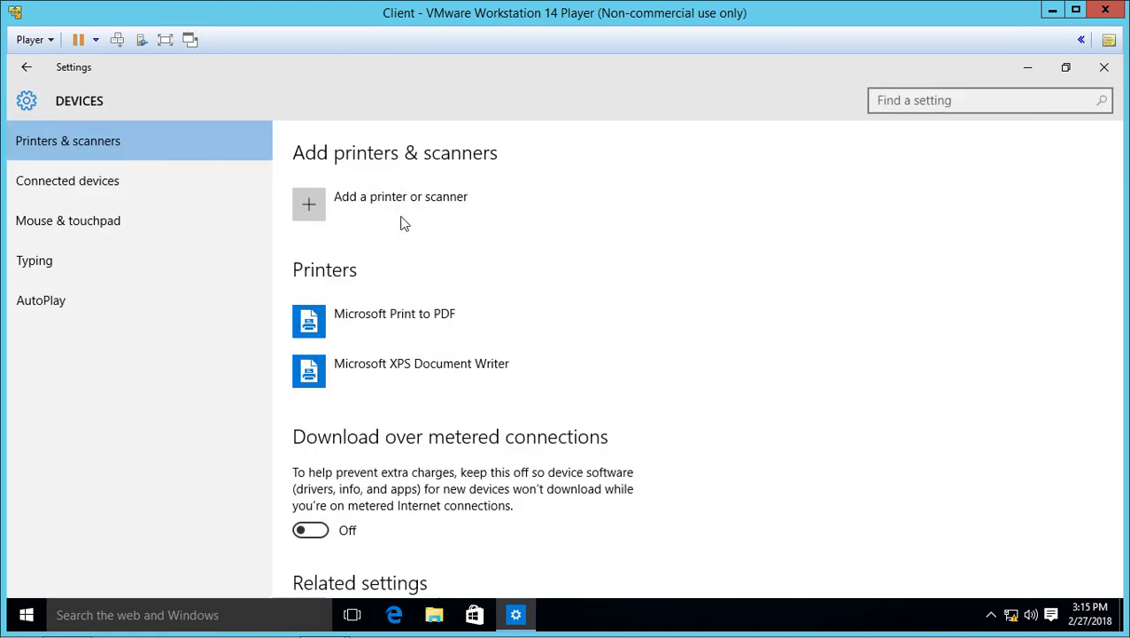
Add the Generic / Text Only printer shared on DC01 found by the network search.
{"action": "left_click", "coordinate": [311, 203]}
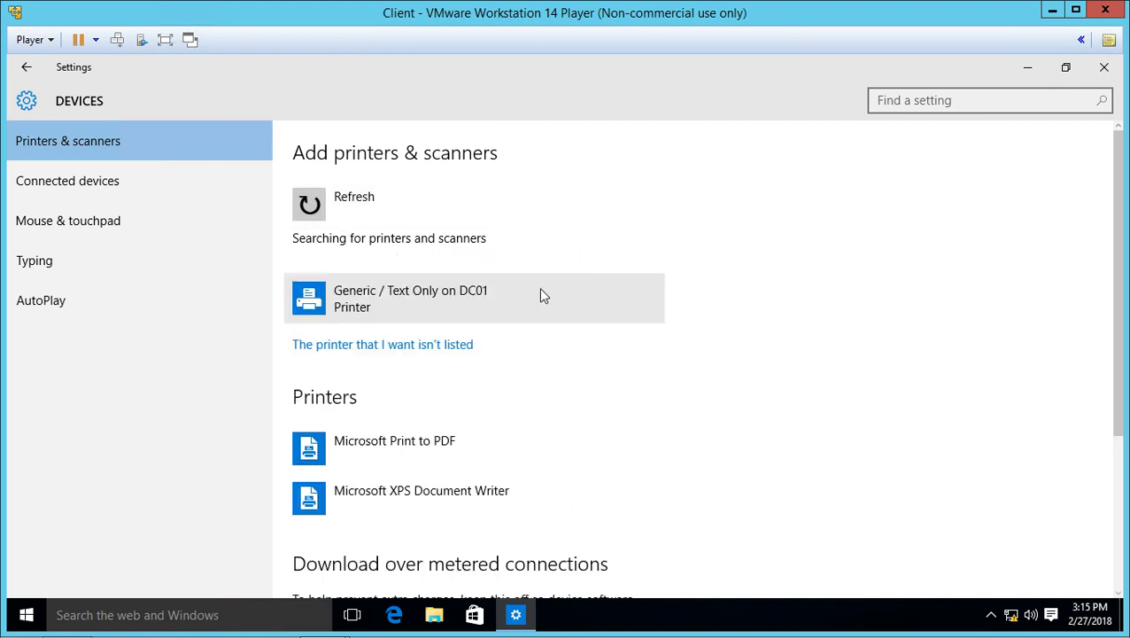
{"action": "left_click", "coordinate": [448, 302]}
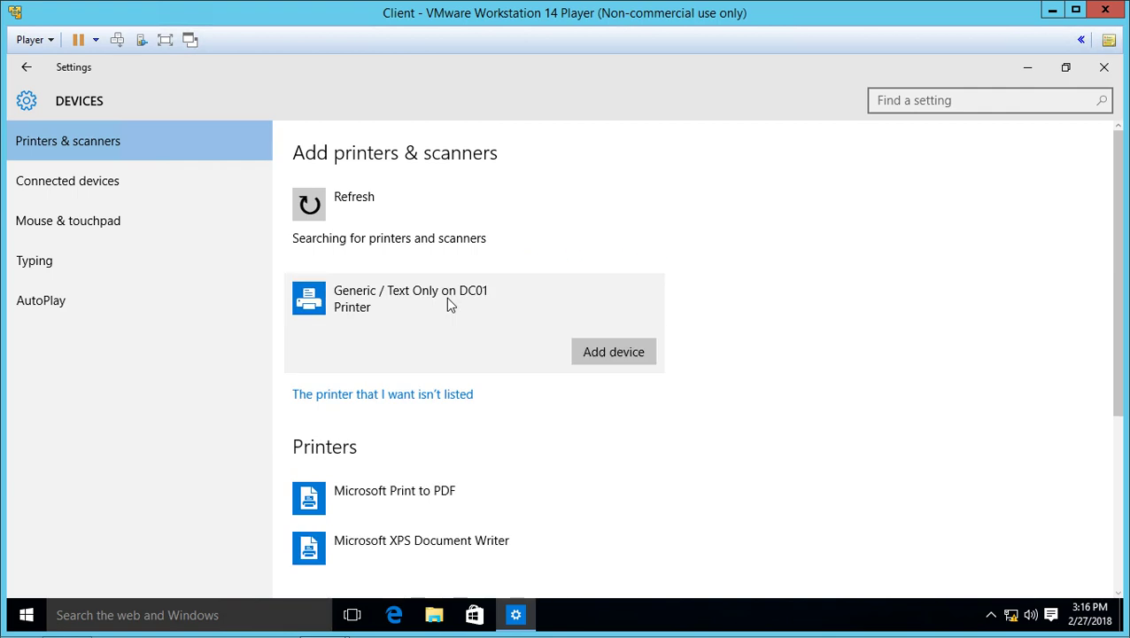
{"action": "left_click", "coordinate": [602, 359]}
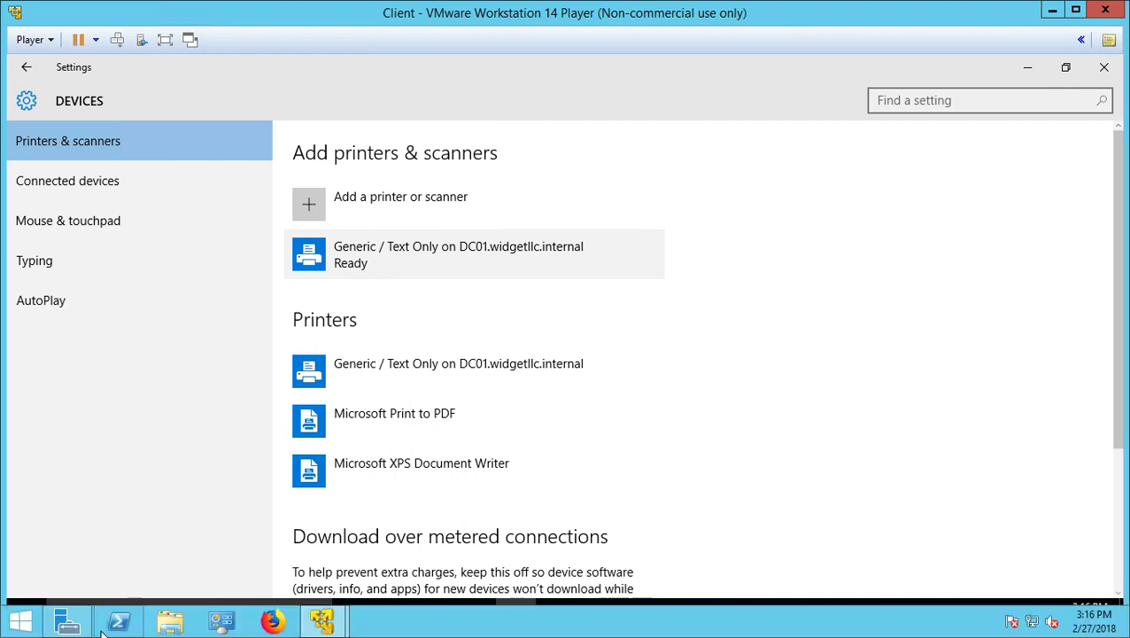
Launch Notepad via taskbar search and type 'sdfsdfsdf'.
{"action": "left_click", "coordinate": [130, 611]}
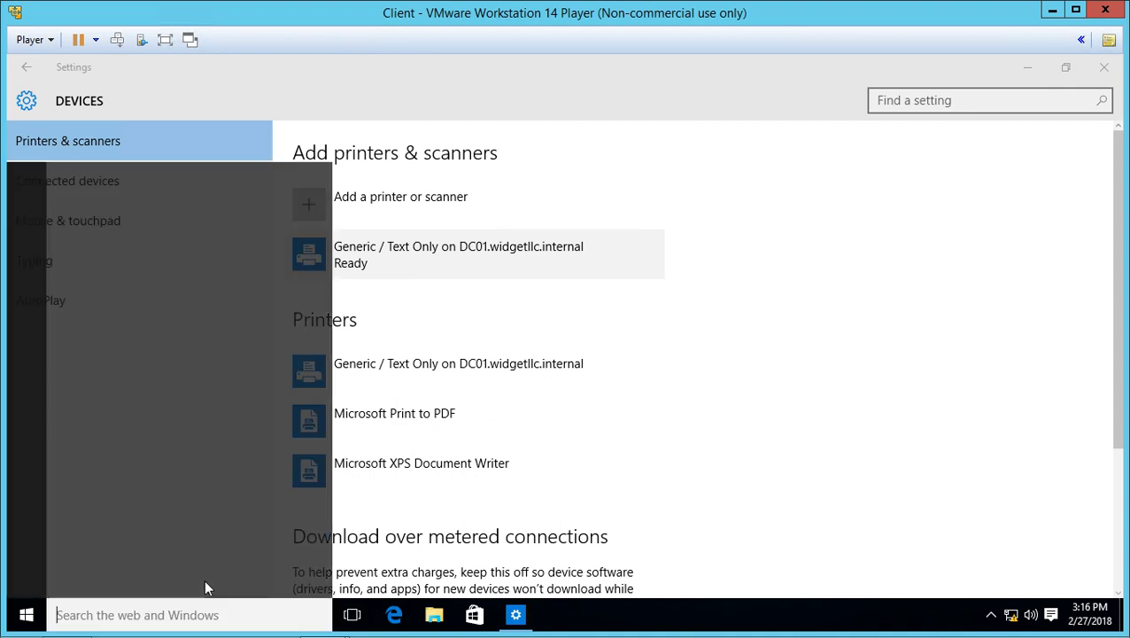
{"action": "type", "text": "n"}
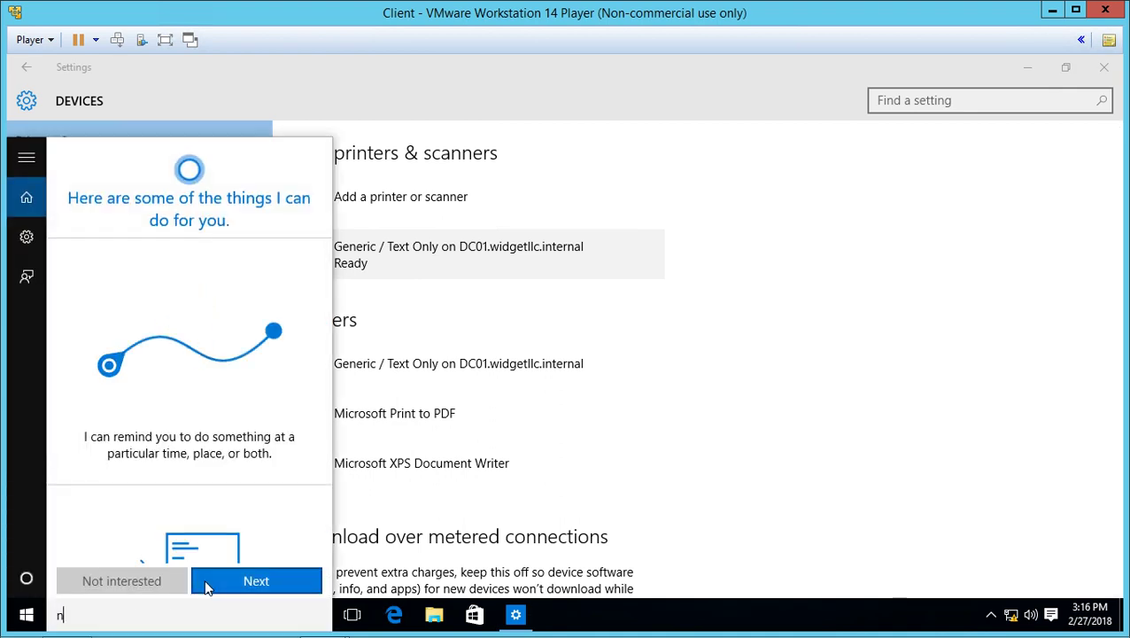
{"action": "type", "text": "otepad"}
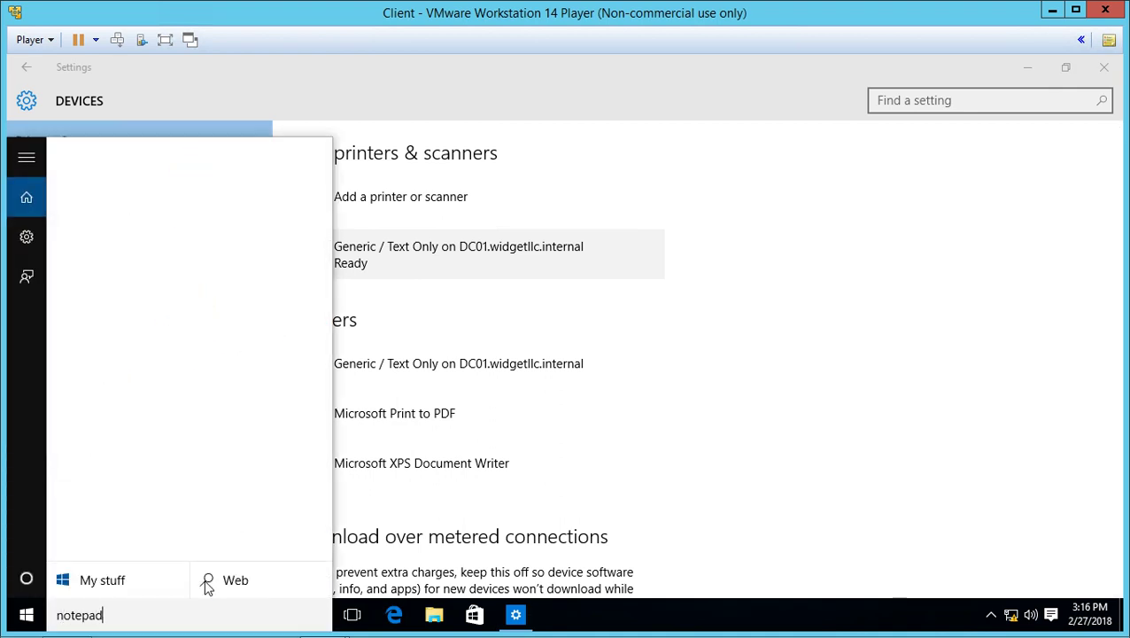
{"action": "key", "text": "Return"}
{"action": "type", "text": "sdfsdfsdf"}
Confirm the DC01 Generic / Text Only printer appears in File > Print, then cancel.
{"action": "left_click", "coordinate": [90, 152]}
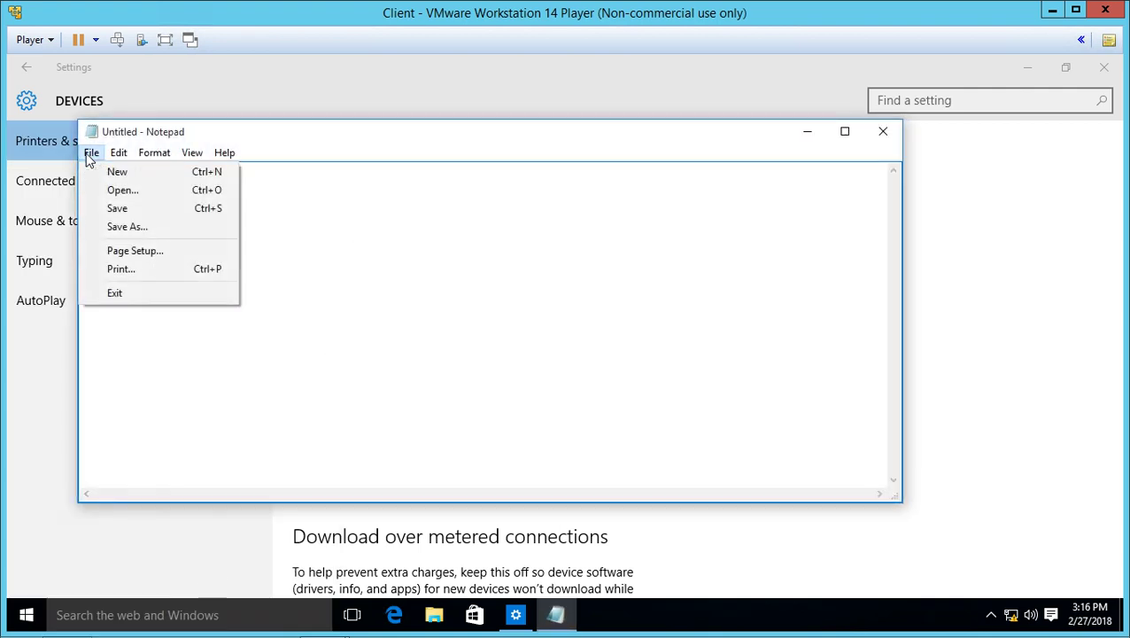
{"action": "left_click", "coordinate": [151, 270]}
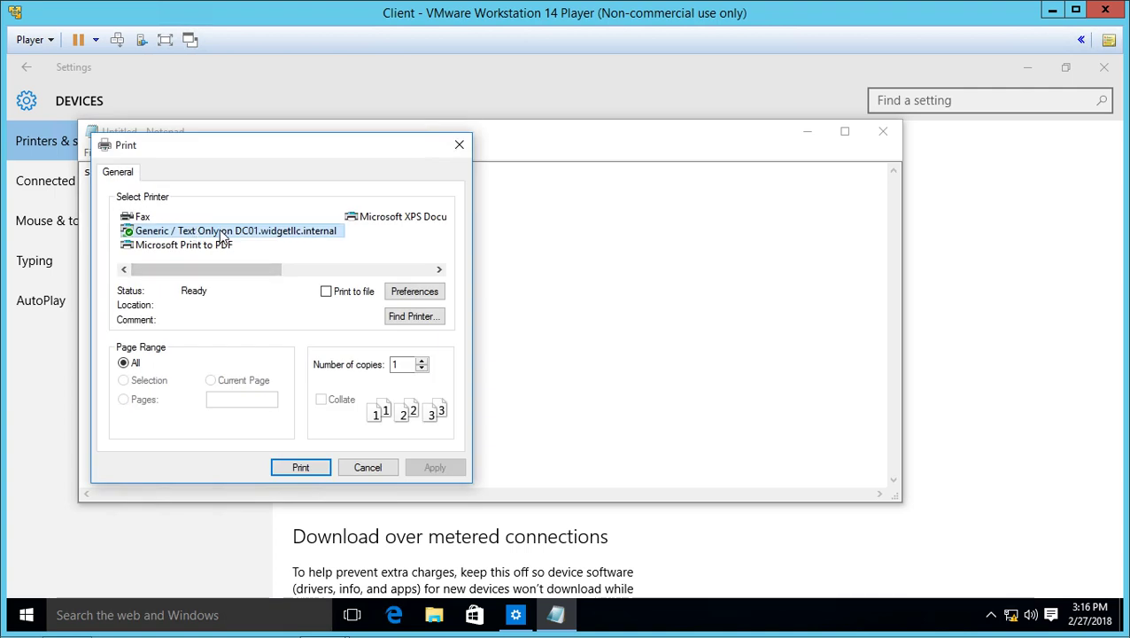
{"action": "left_click", "coordinate": [381, 470]}
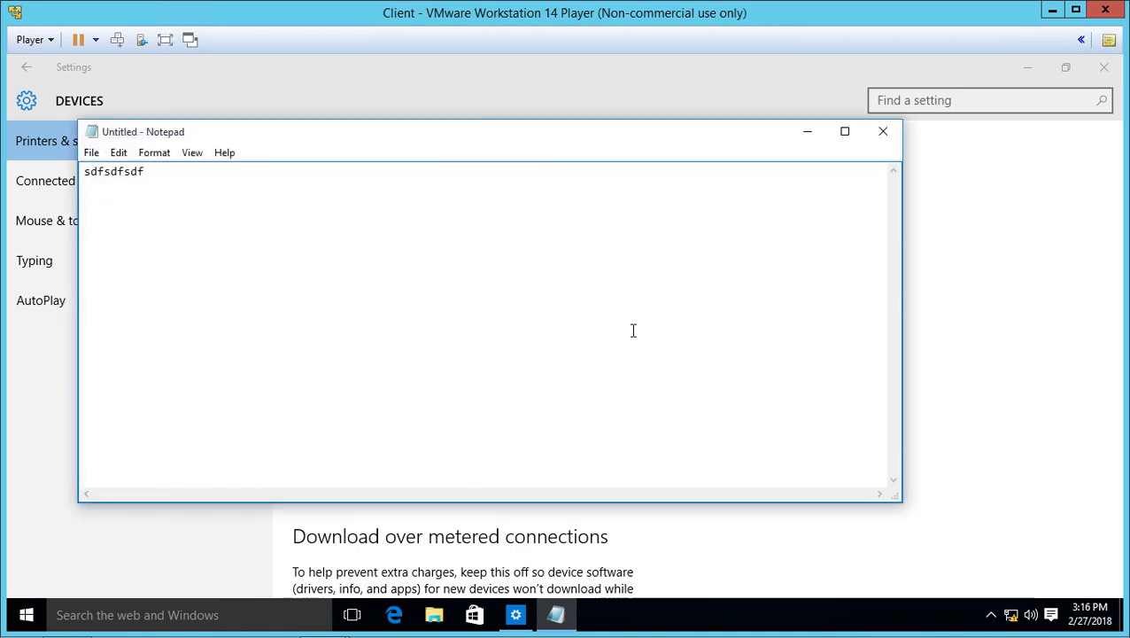